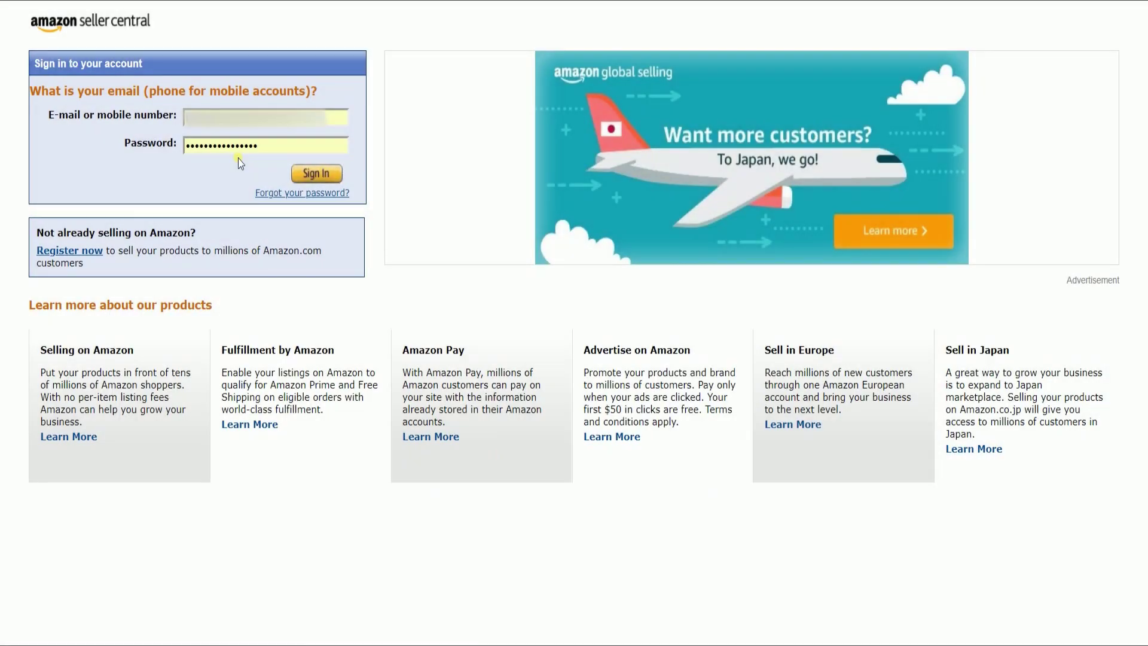
# - Sign in to Seller Central and start a new product from Inventory > Add a Product
pyautogui.click(318, 173)
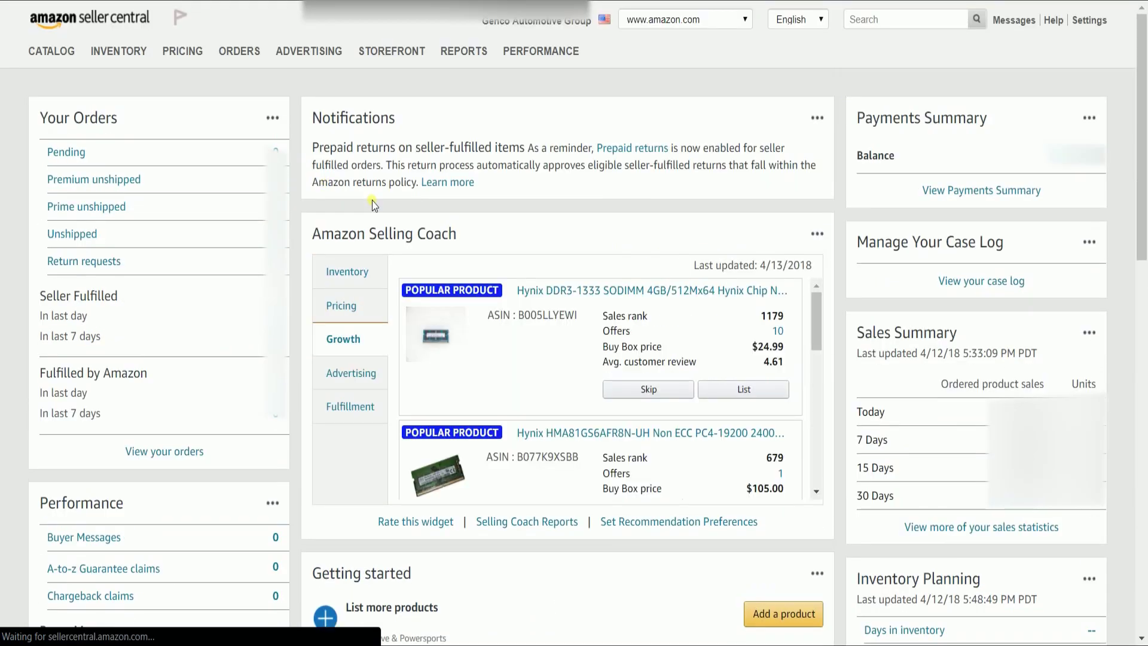
pyautogui.moveTo(157, 55)
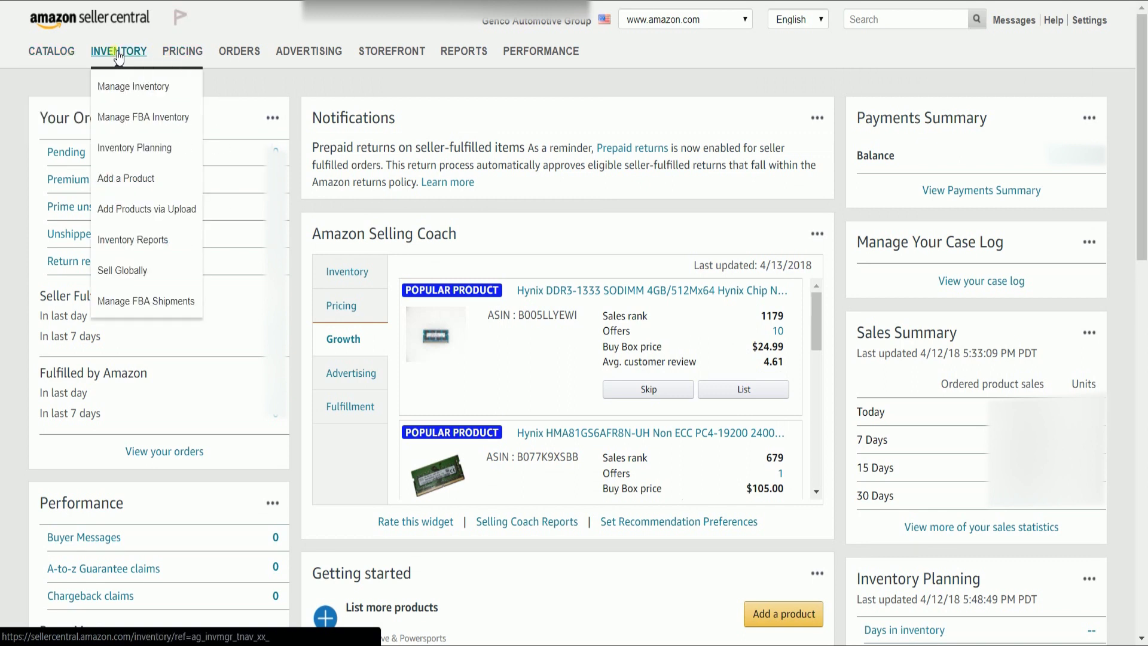
pyautogui.click(126, 188)
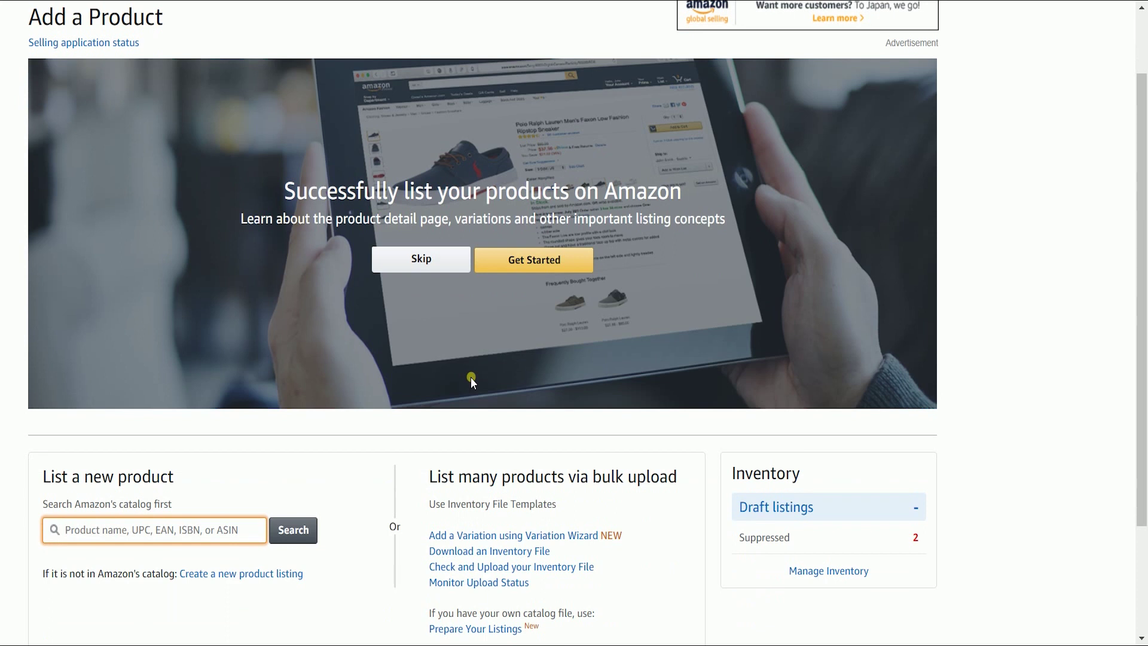
pyautogui.scroll(-3, 471, 377)
# - Create a new listing, search categories for 'Hoodie', and choose Fashion Hoodies (Apparel > Sweaters)
pyautogui.click(290, 493)
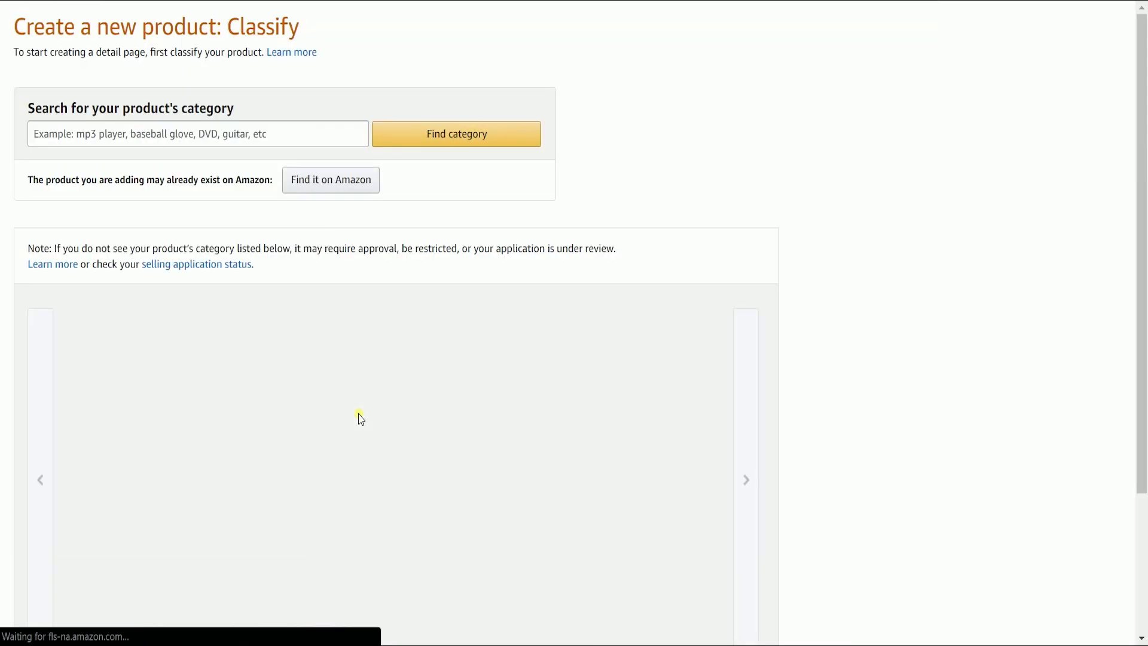
pyautogui.click(270, 209)
pyautogui.write('H')
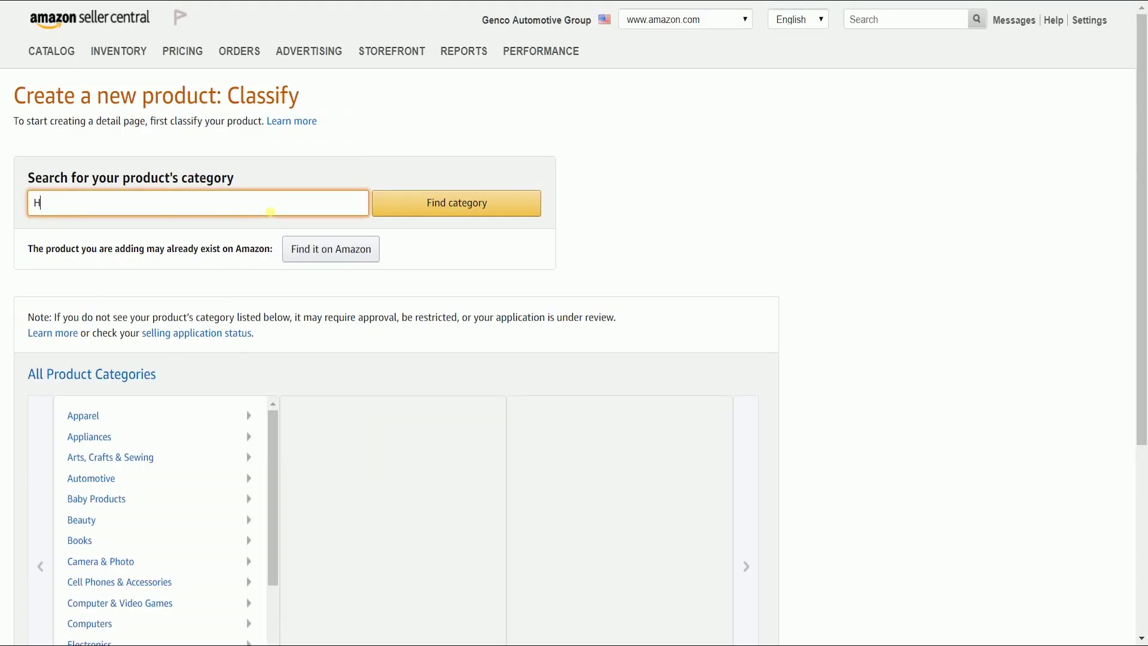
pyautogui.write('oodie')
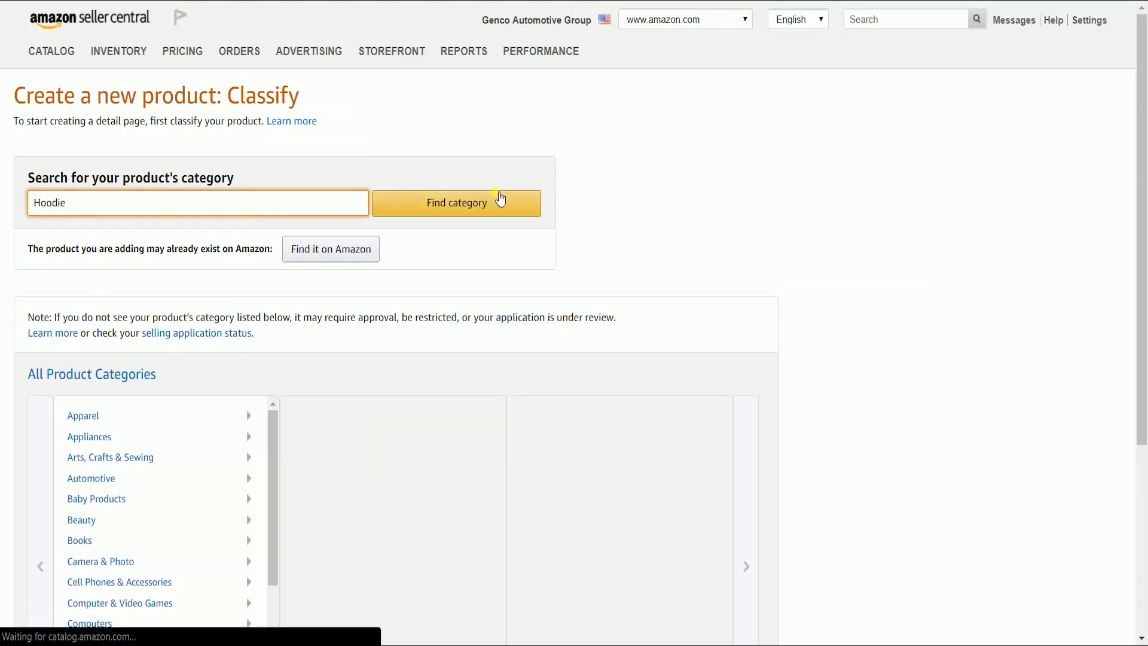
pyautogui.click(500, 202)
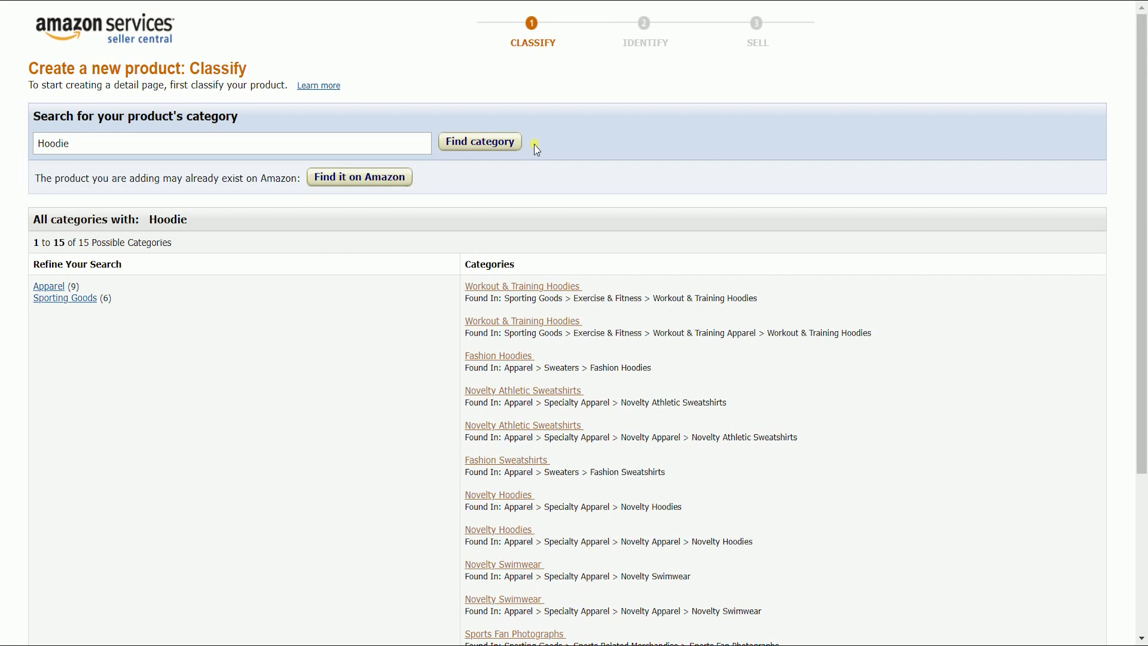
pyautogui.scroll(-2, 536, 150)
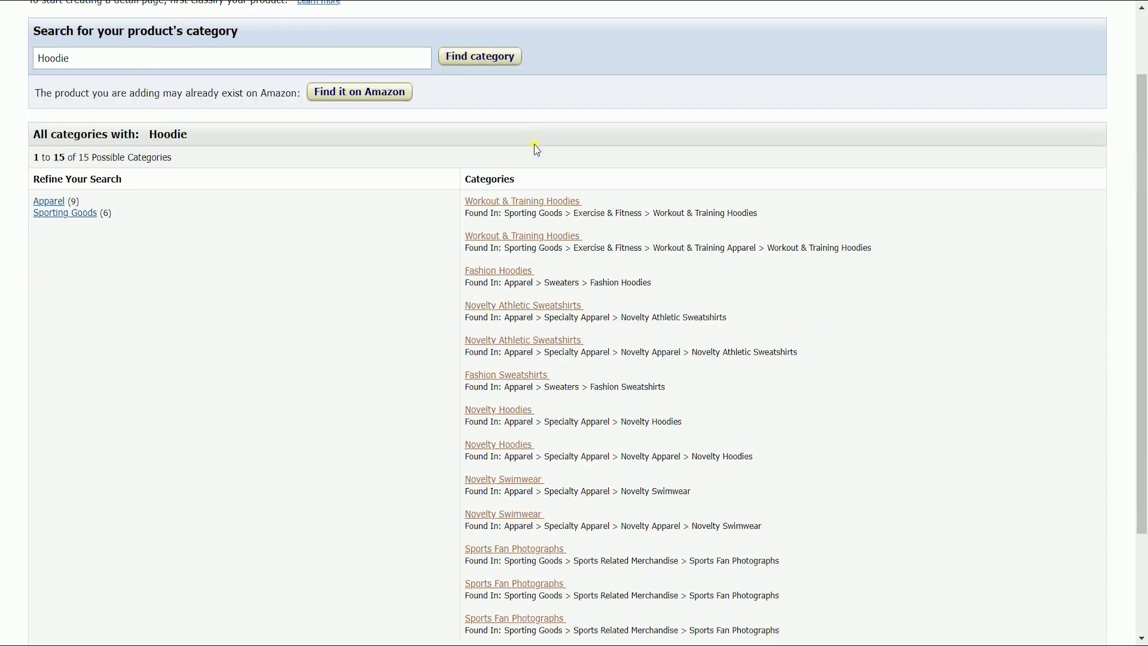
pyautogui.click(508, 273)
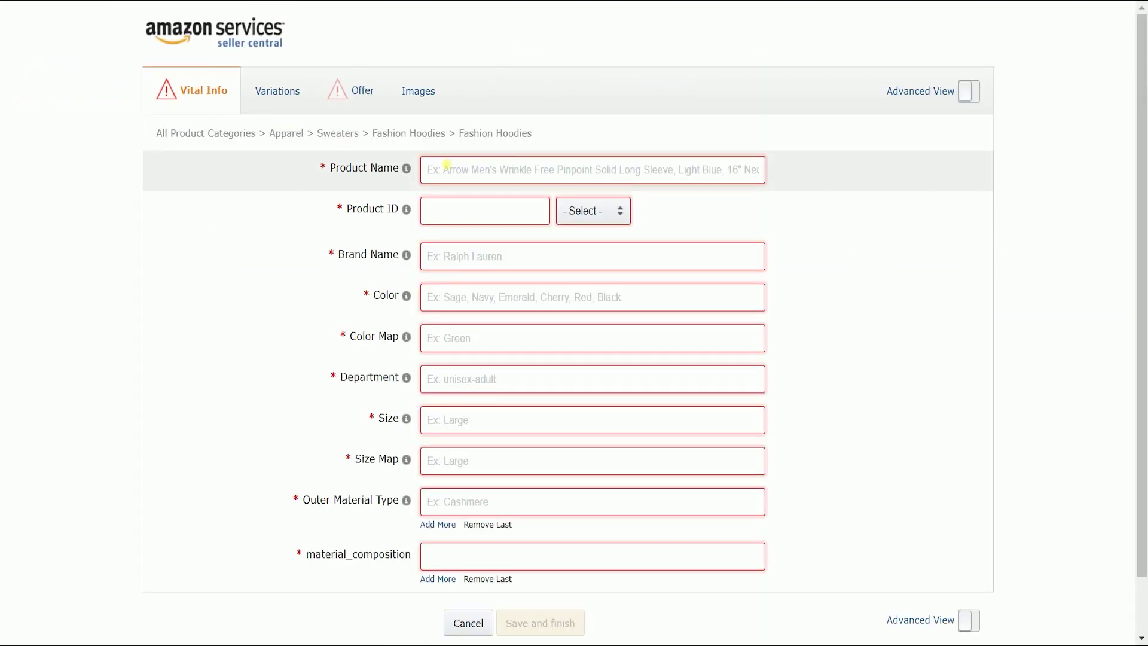
# - Enter 'Kiddie Hoodie' as the product name and 'Hasbro' as the brand name
pyautogui.click(447, 165)
pyautogui.write('Kiddie Hoodie')
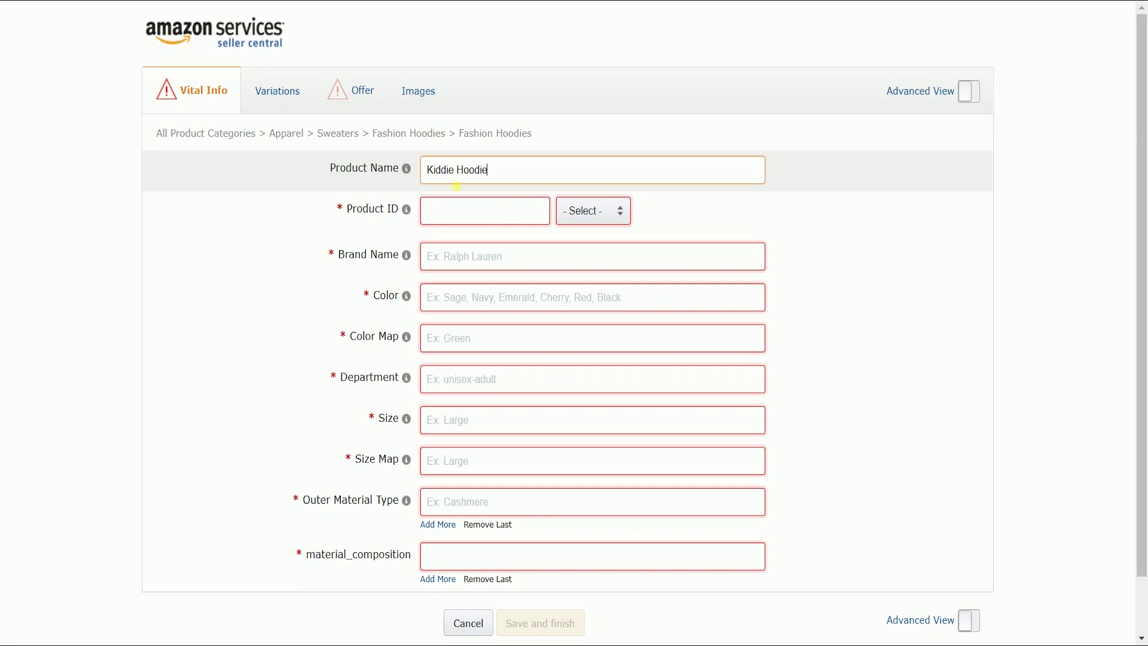
pyautogui.click(466, 216)
pyautogui.click(444, 258)
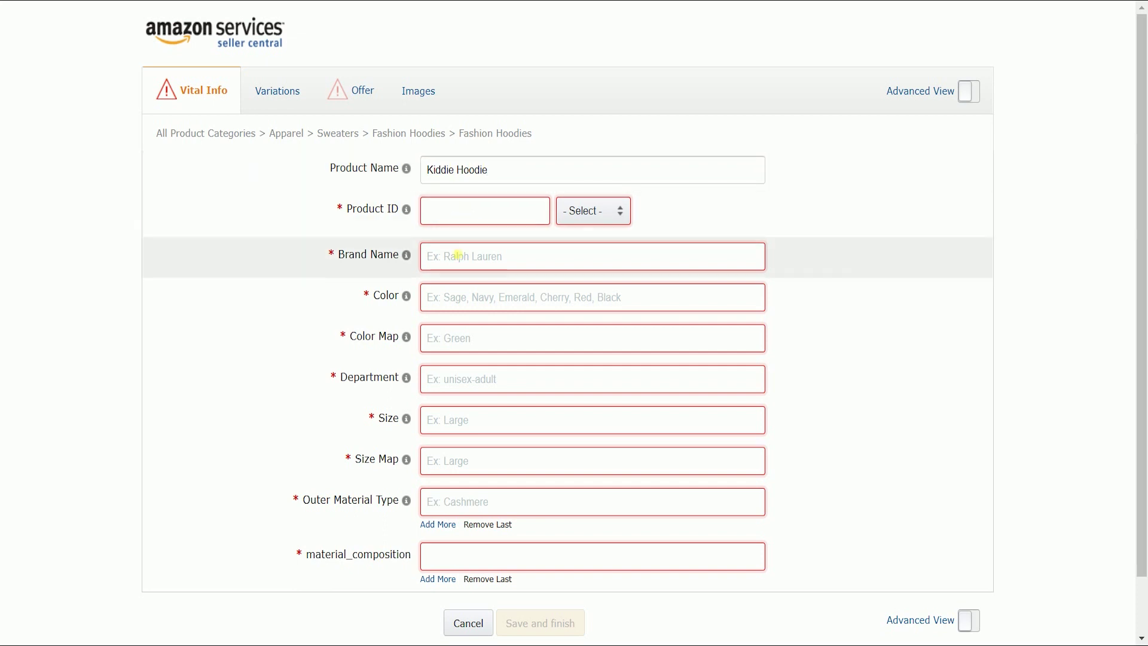
pyautogui.write('Hasbro')
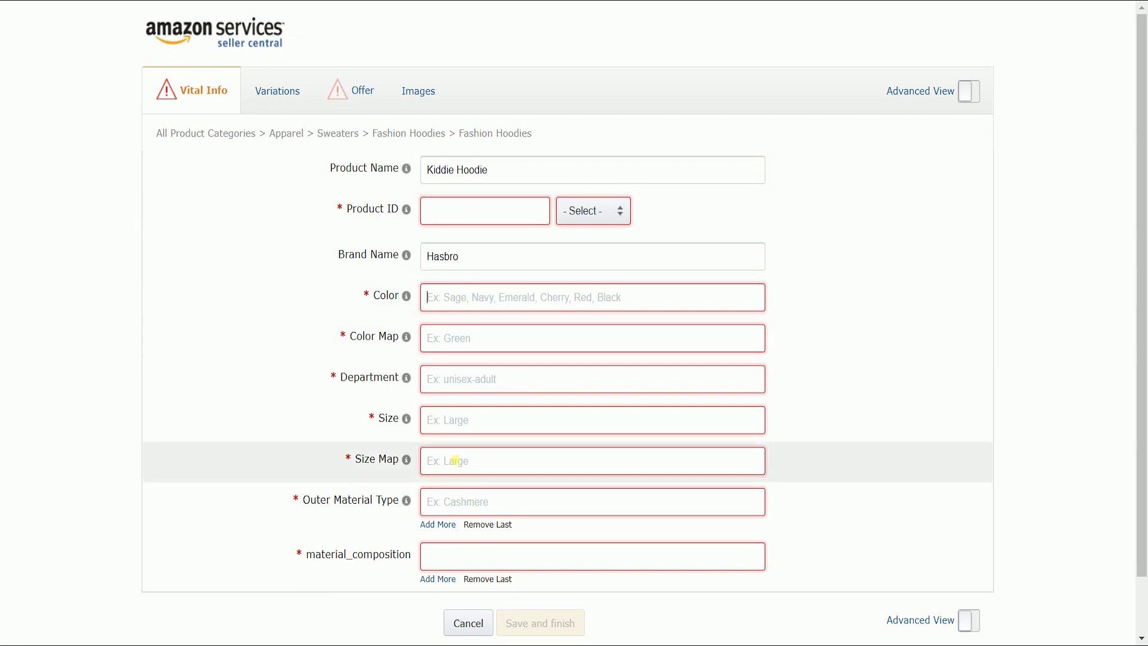
# - Set the Variation Theme to Color on the Variations tab
pyautogui.click(276, 93)
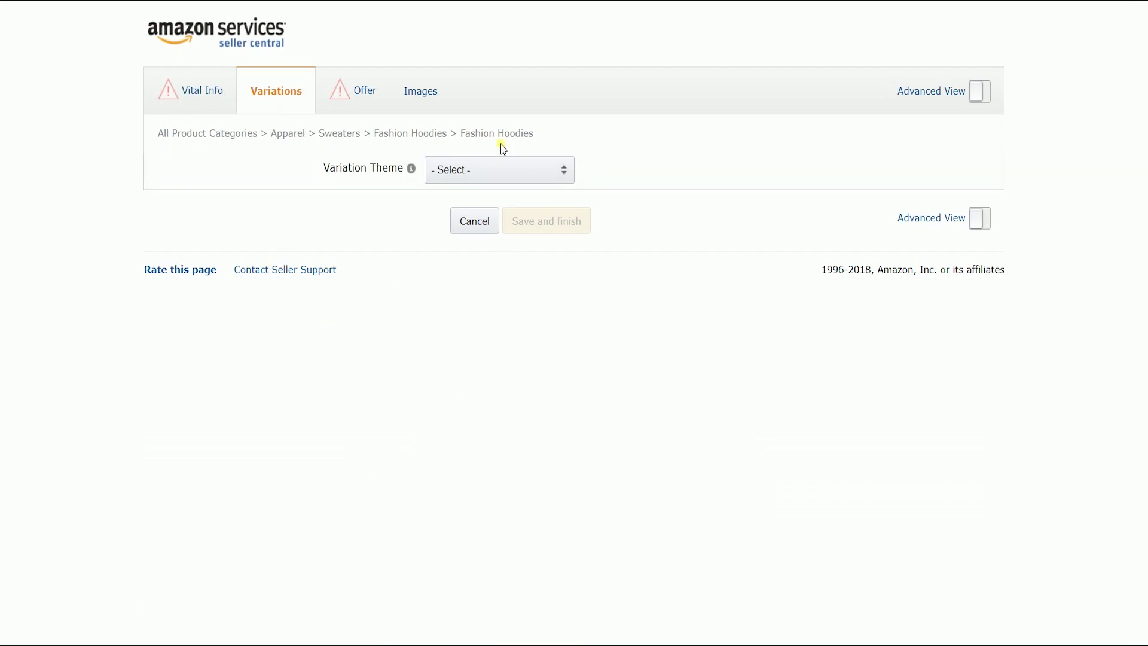
pyautogui.click(492, 164)
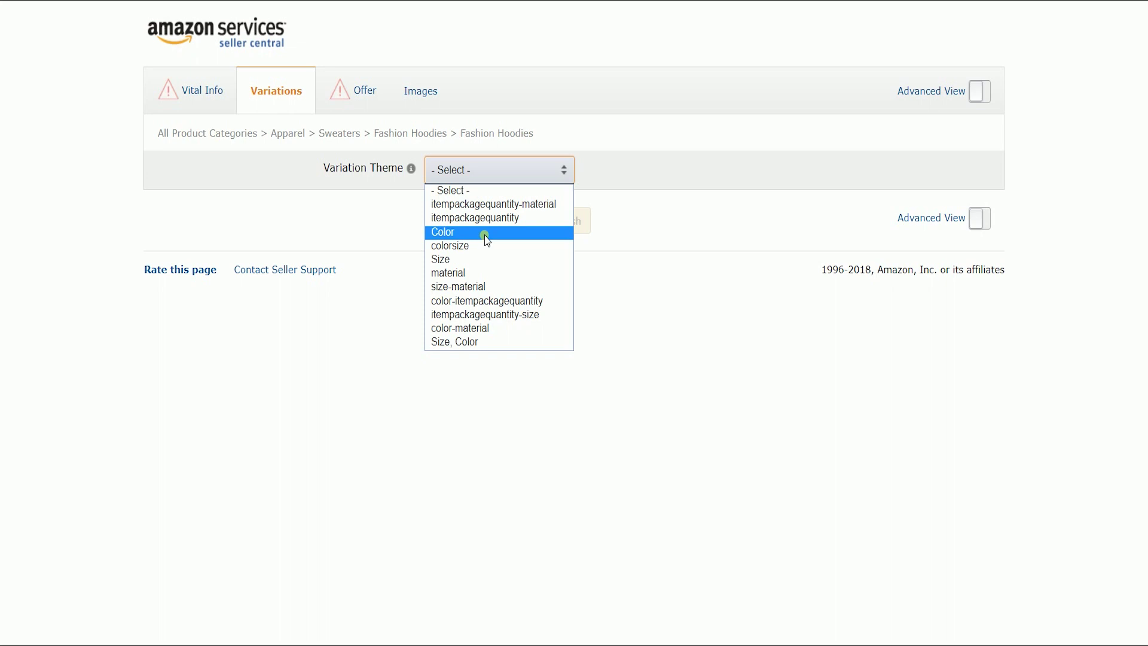
pyautogui.click(486, 232)
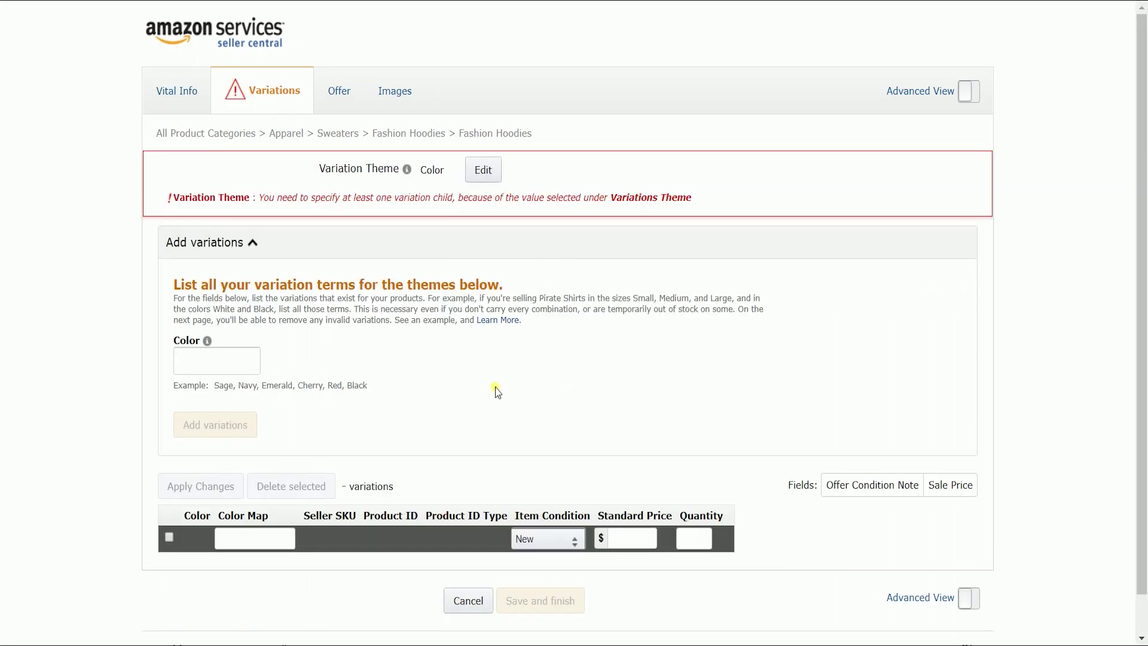
# - Enter the Emerald and Cherry colour terms to create their variation rows
pyautogui.scroll(-1, 243, 322)
pyautogui.click(233, 313)
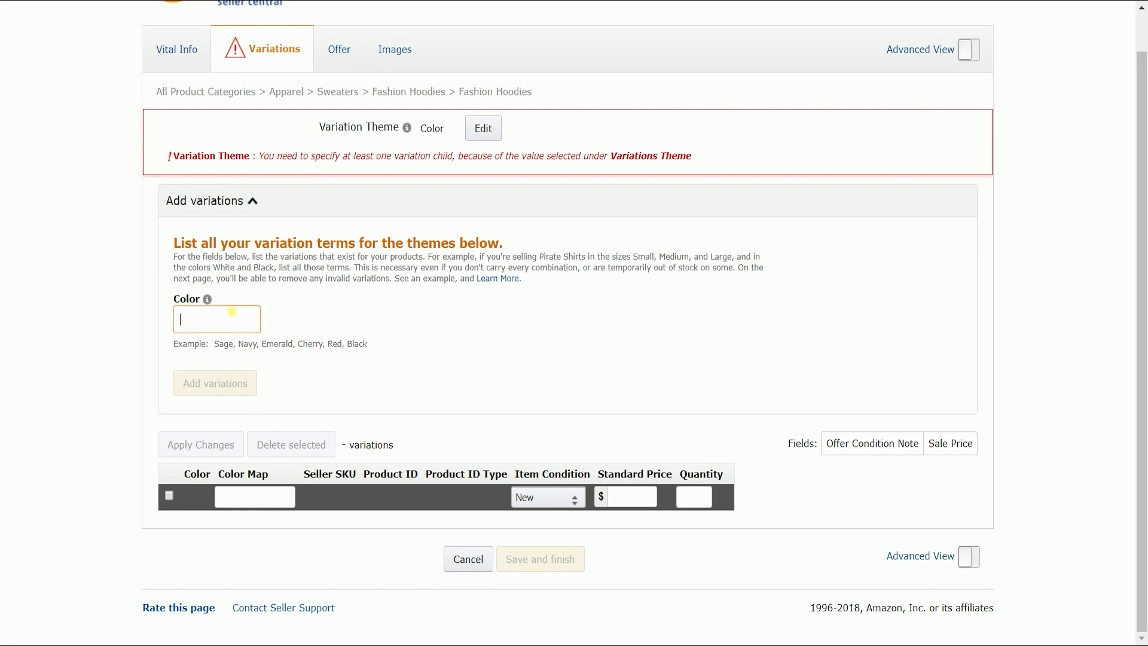
pyautogui.write('Emerald')
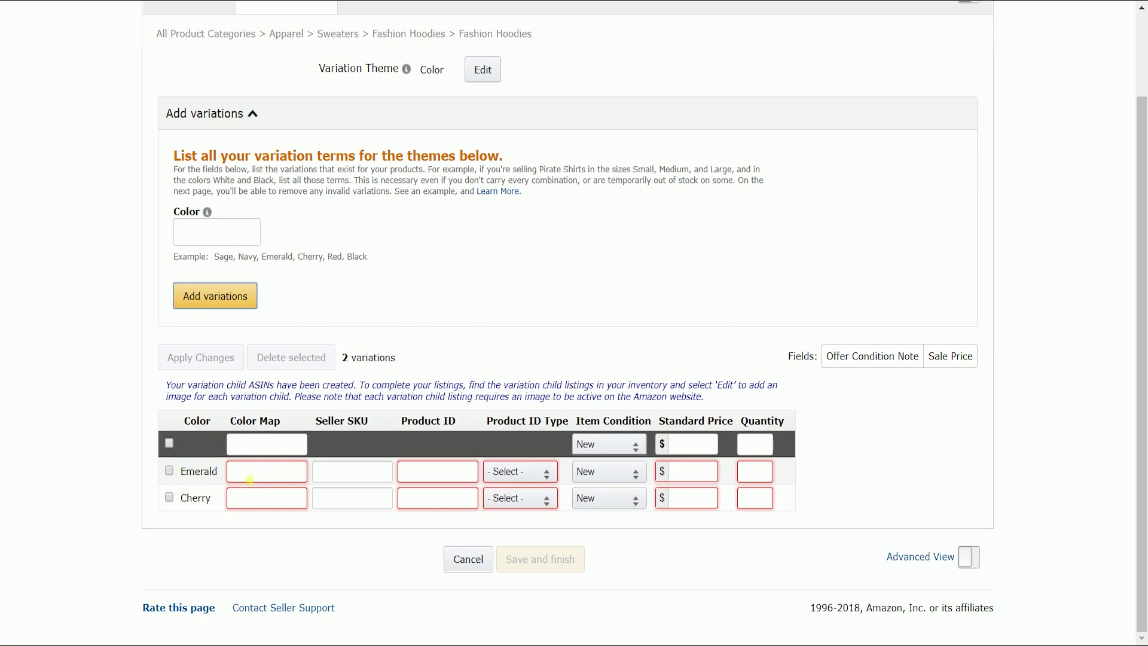
pyautogui.click(250, 478)
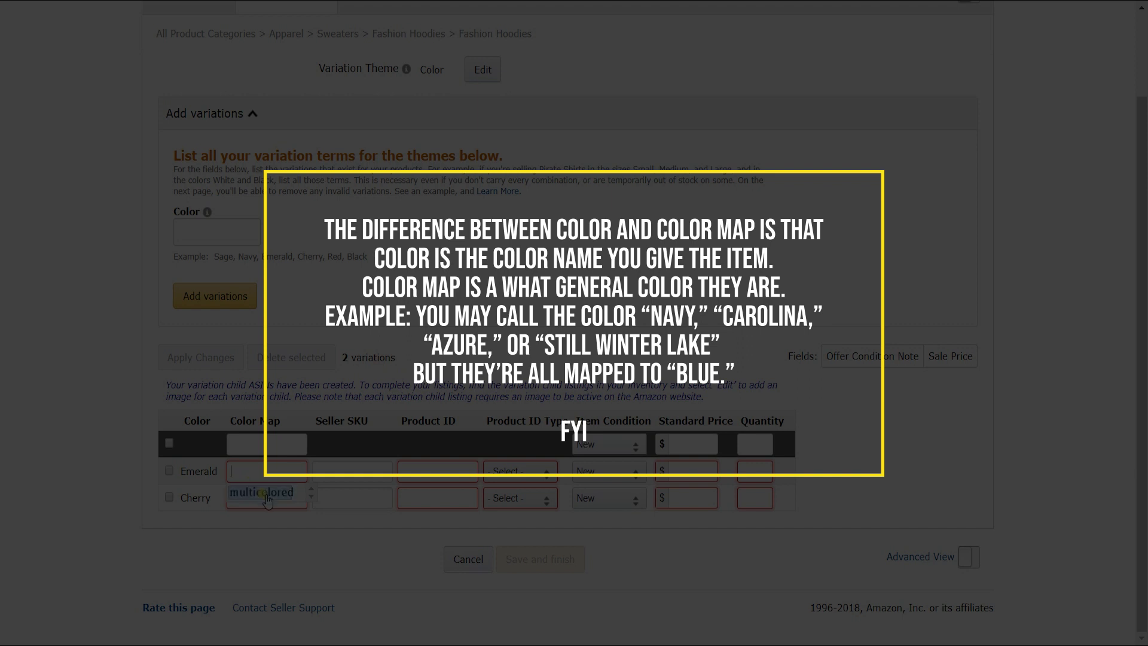
# - Map Emerald to Green and Cherry to Red in the Color Map fields
pyautogui.click(263, 472)
pyautogui.write('Green')
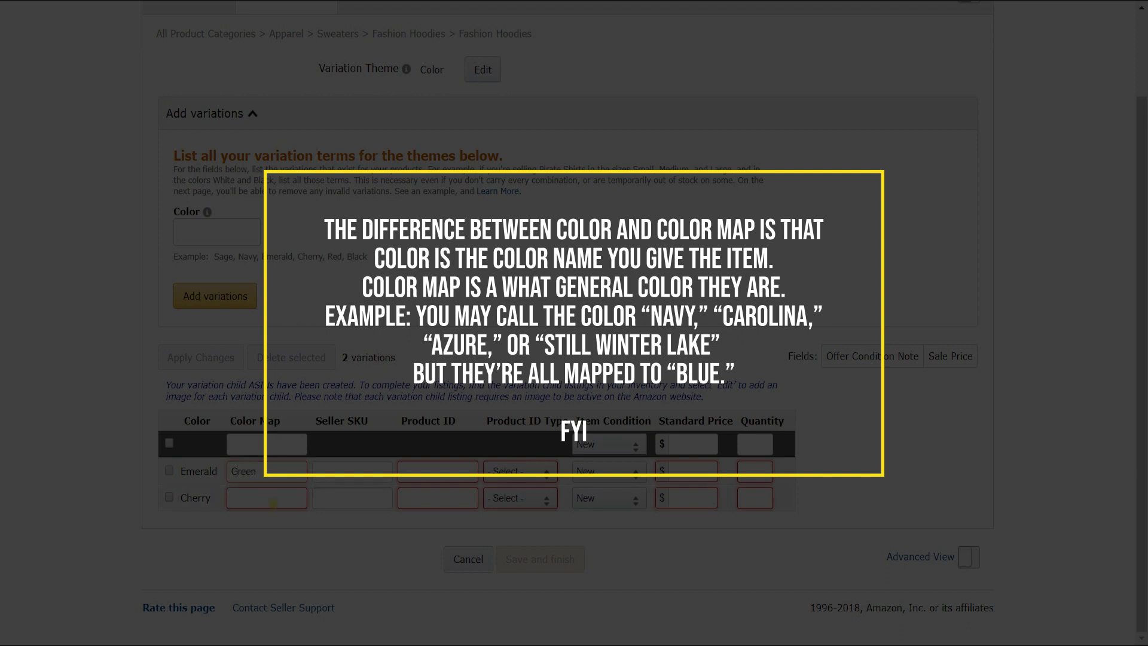
pyautogui.click(273, 504)
pyautogui.write('Red')
pyautogui.click(365, 481)
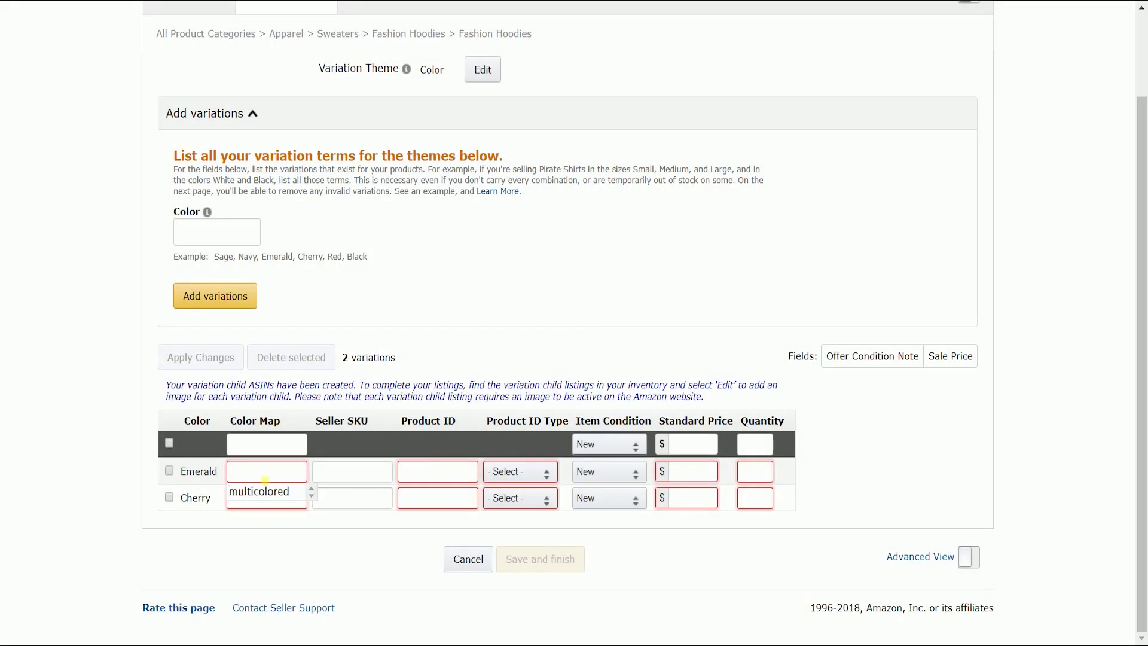
pyautogui.write('Green')
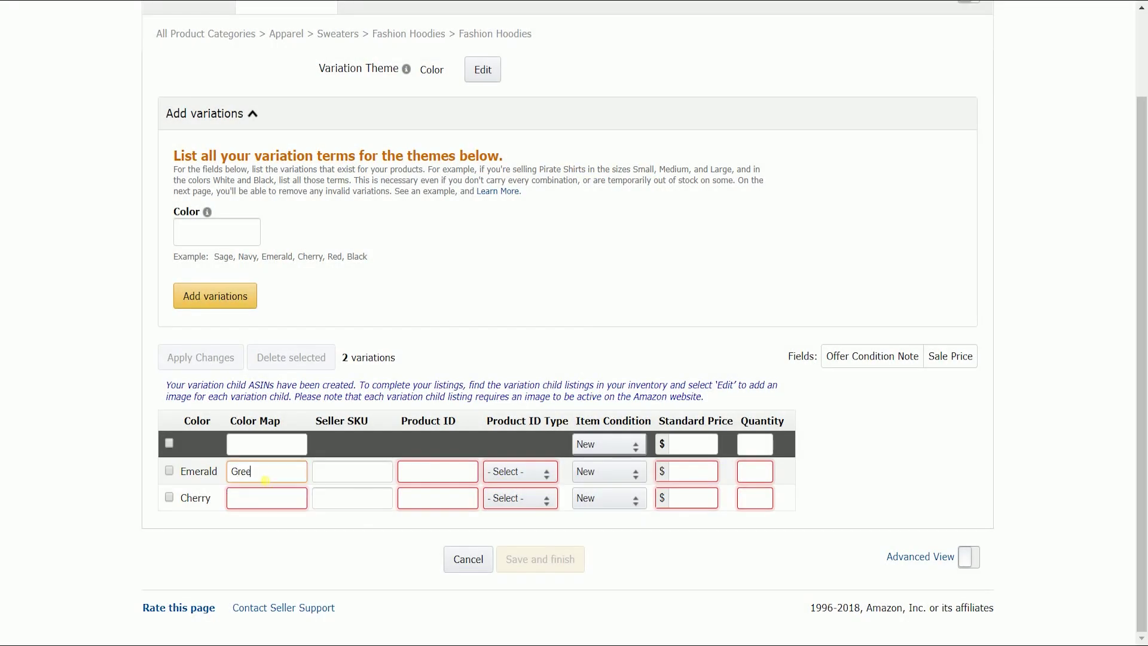
pyautogui.click(273, 501)
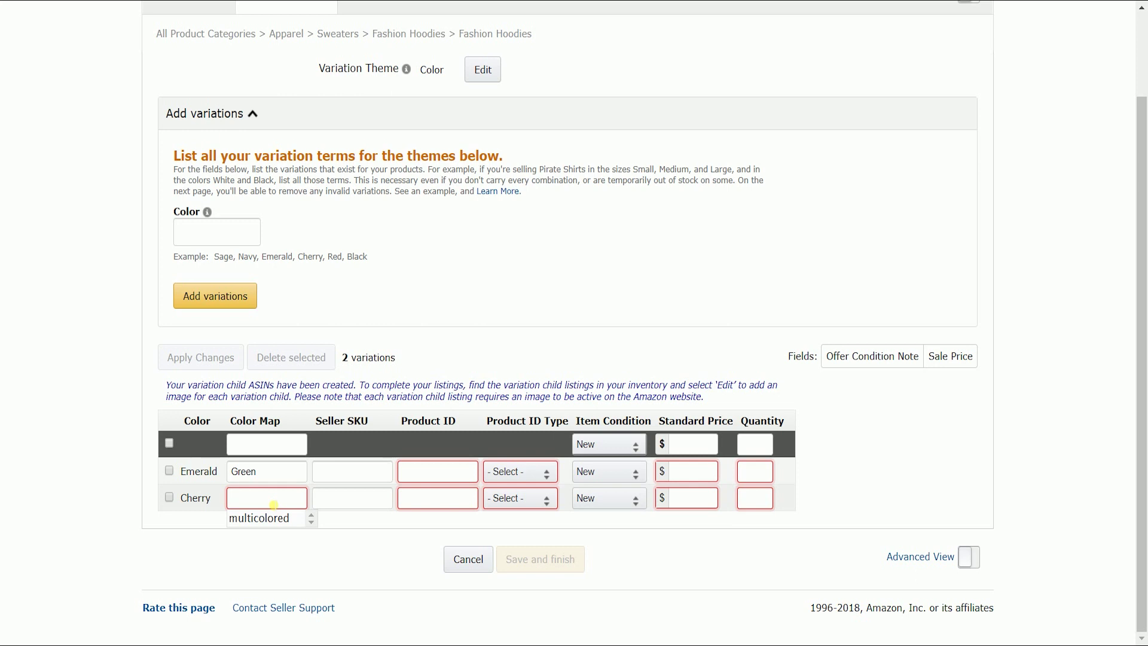
pyautogui.write('Red')
pyautogui.click(367, 484)
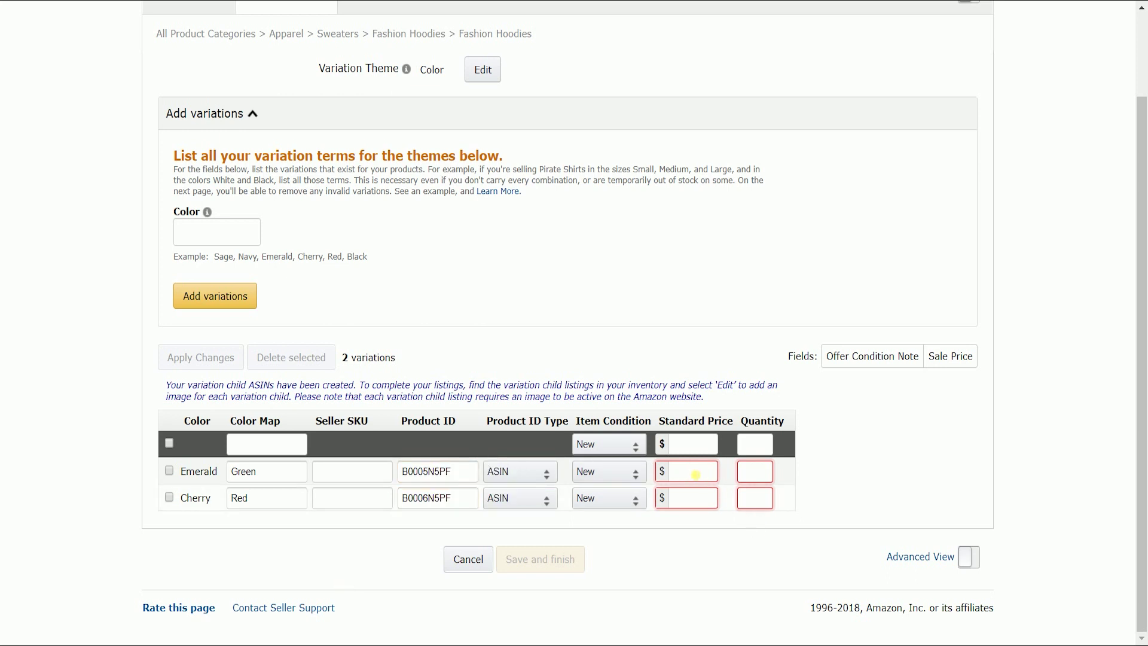
# - Enter standard price 30.00 and quantity 5 for both the Emerald and Cherry rows
pyautogui.click(696, 475)
pyautogui.write('30.00')
pyautogui.click(688, 498)
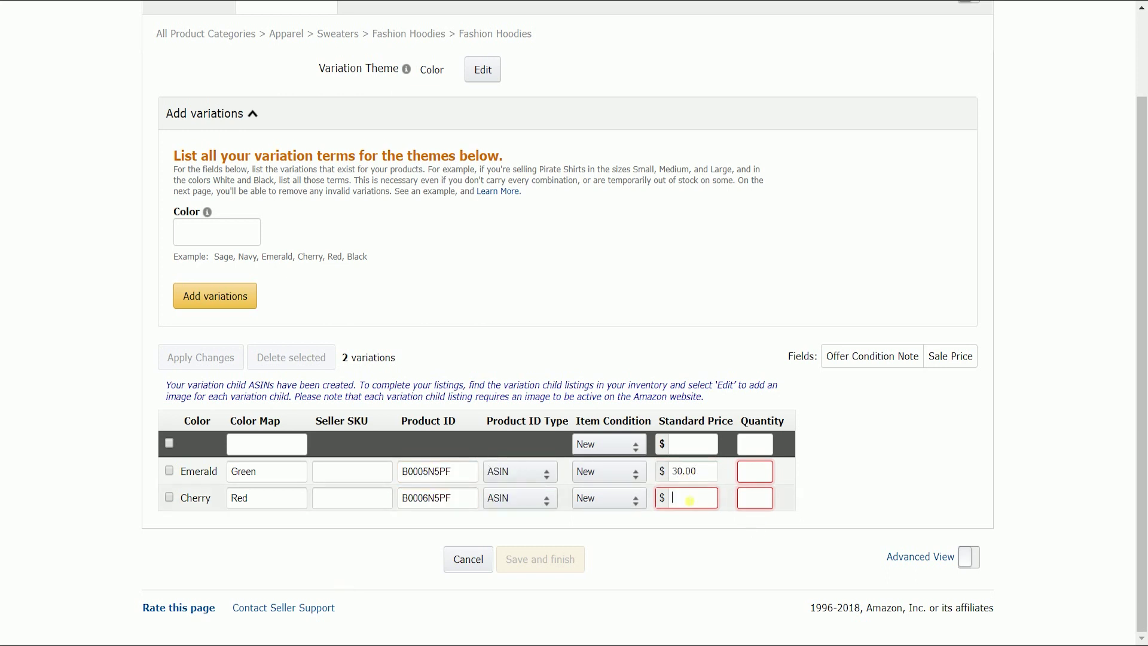
pyautogui.write('30.00')
pyautogui.click(754, 473)
pyautogui.write('5')
pyautogui.click(756, 498)
pyautogui.write('5')
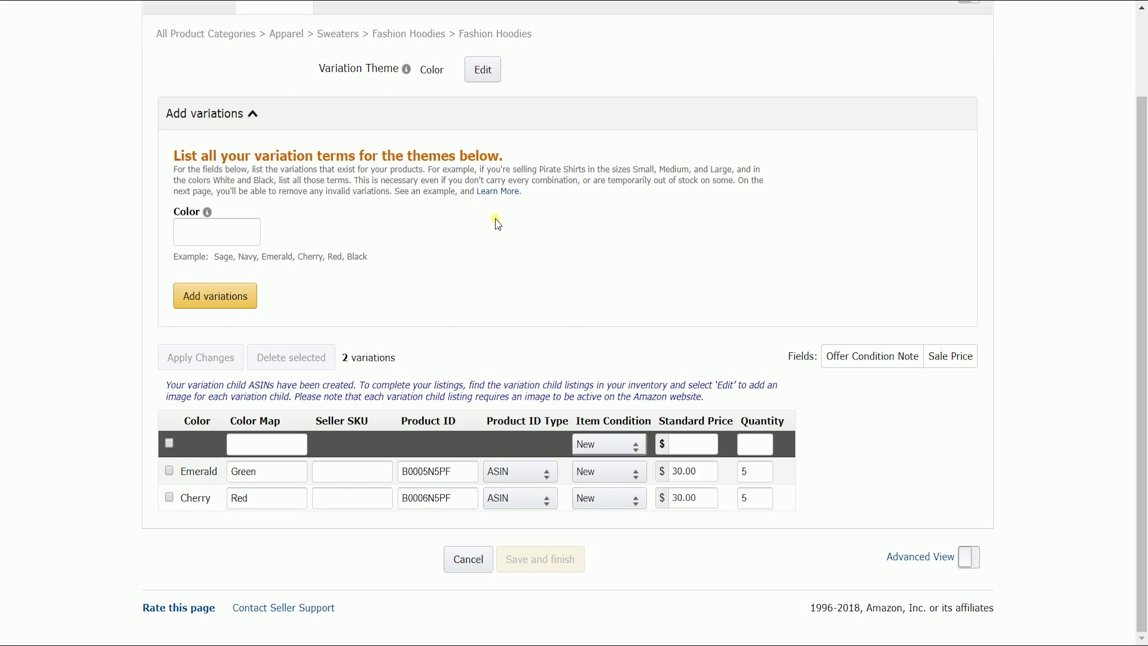
# - Edit the variation theme, accepting loss of variations, and switch it to Size
pyautogui.click(497, 79)
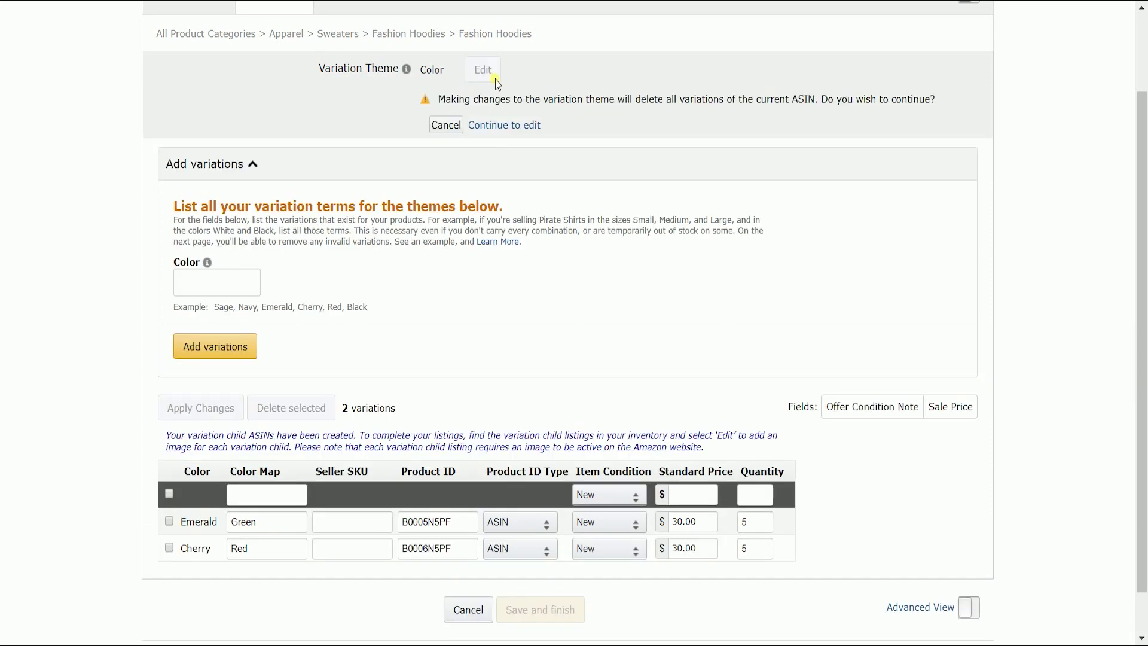
pyautogui.click(495, 127)
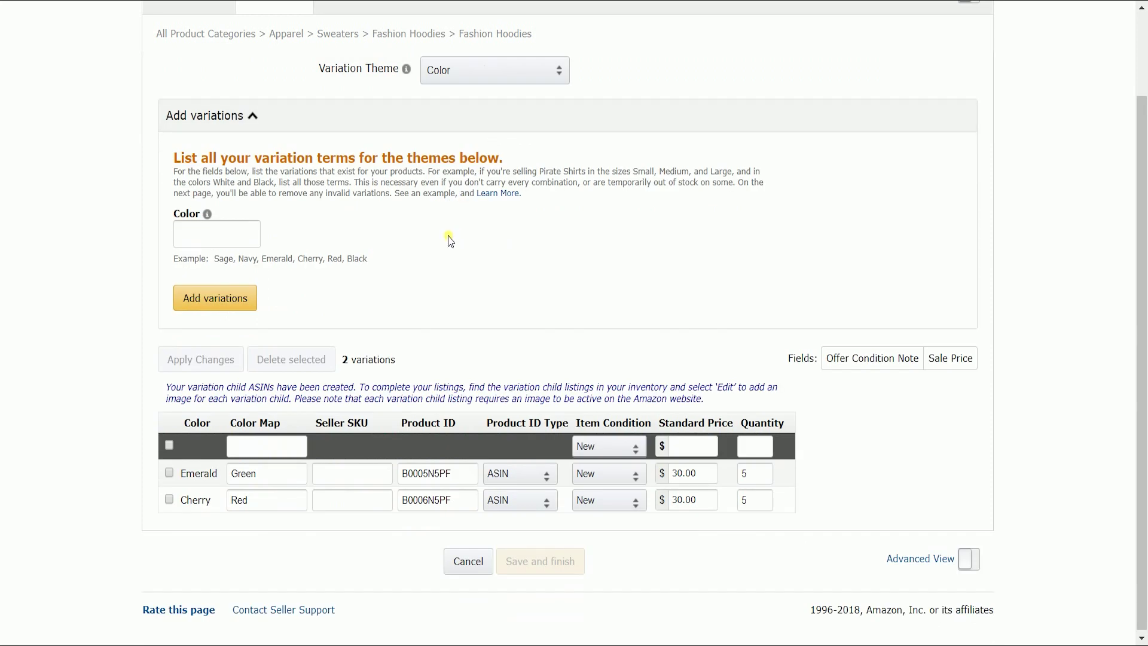
pyautogui.click(494, 71)
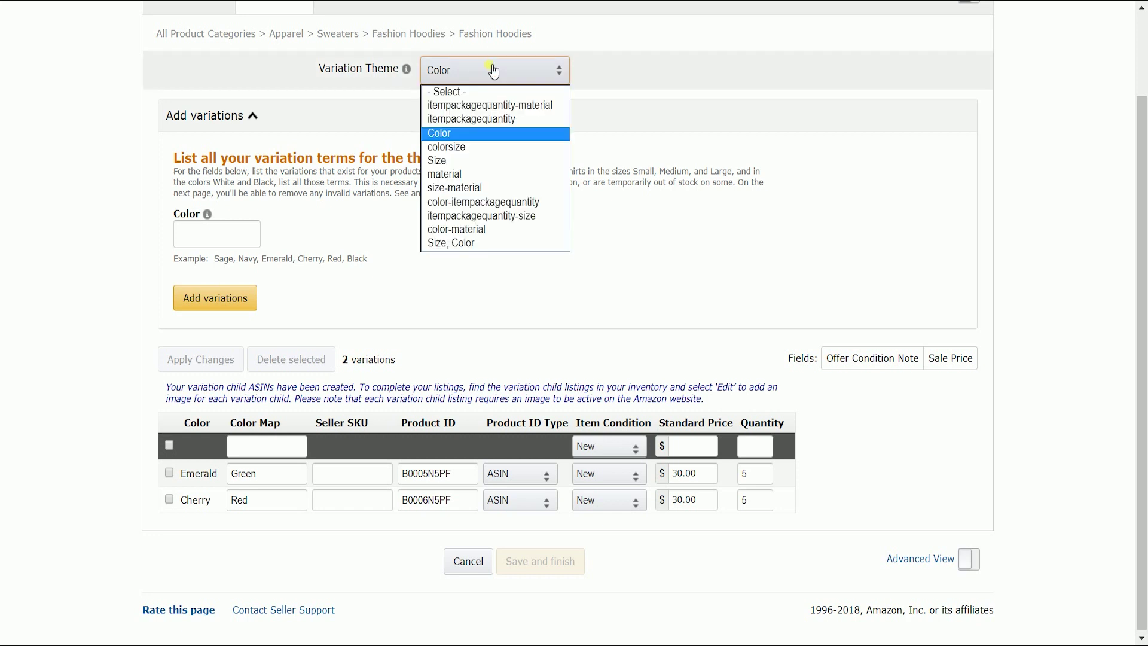
pyautogui.click(469, 160)
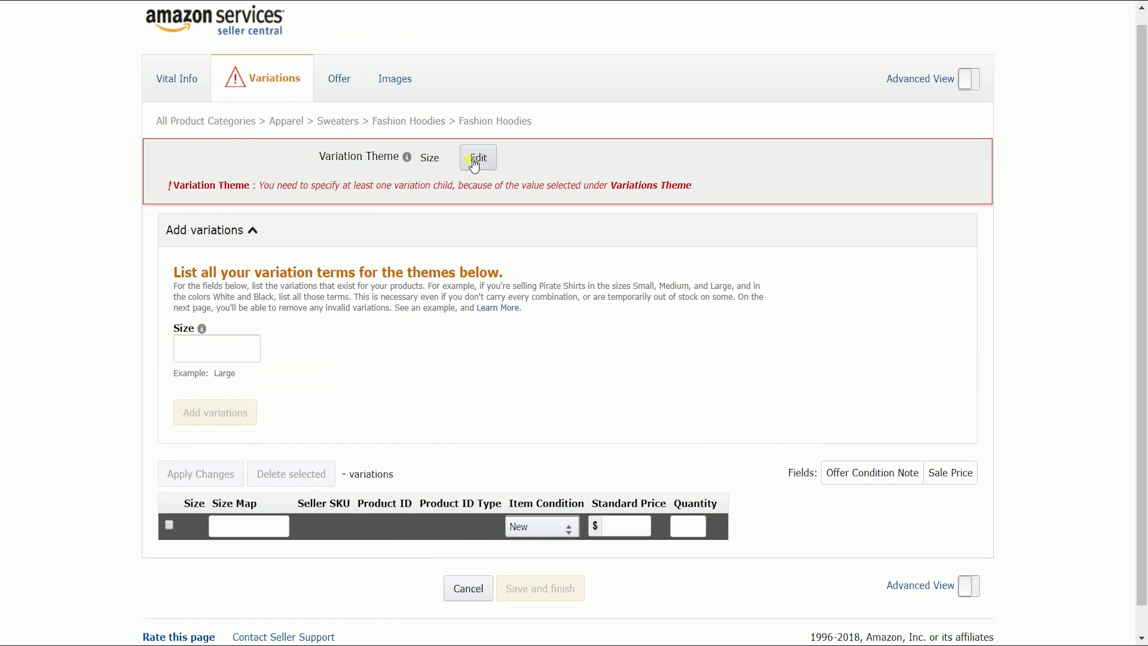
# - Enter size terms Kids 12, Small and Medium and add the variation rows
pyautogui.click(217, 348)
pyautogui.write('Kids 12')
pyautogui.press('Tab')
pyautogui.write('Kids')
pyautogui.press('BackSpace')
pyautogui.press('BackSpace')
pyautogui.press('BackSpace')
pyautogui.press('BackSpace')
pyautogui.write('Small')
pyautogui.press('Tab')
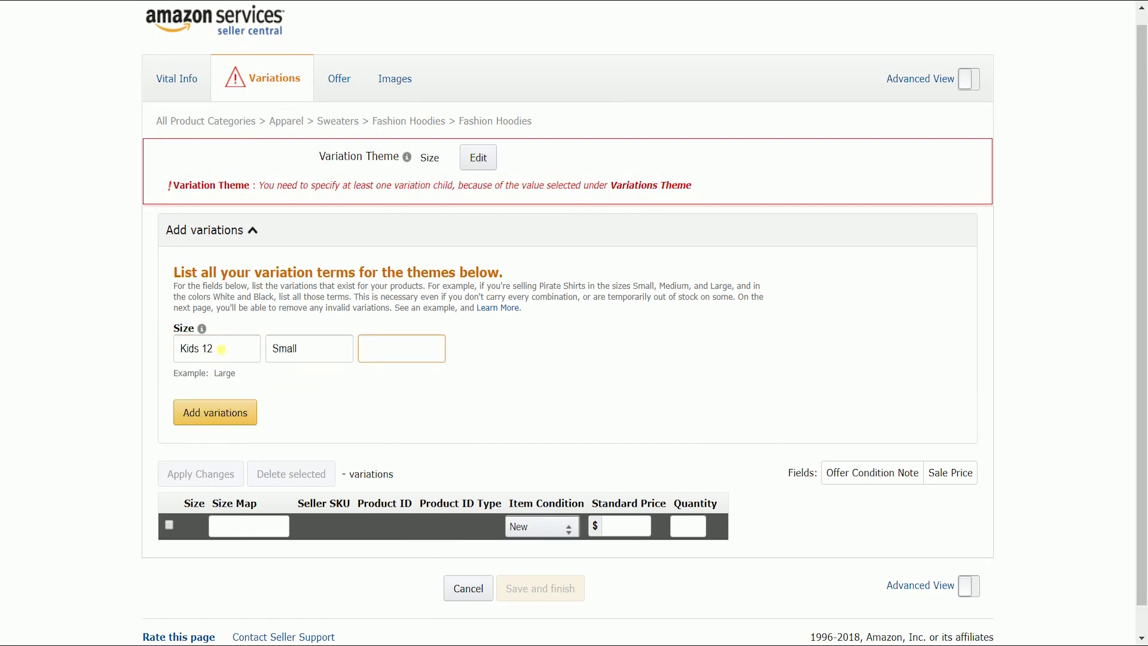
pyautogui.write('Medium')
pyautogui.click(336, 422)
pyautogui.click(239, 422)
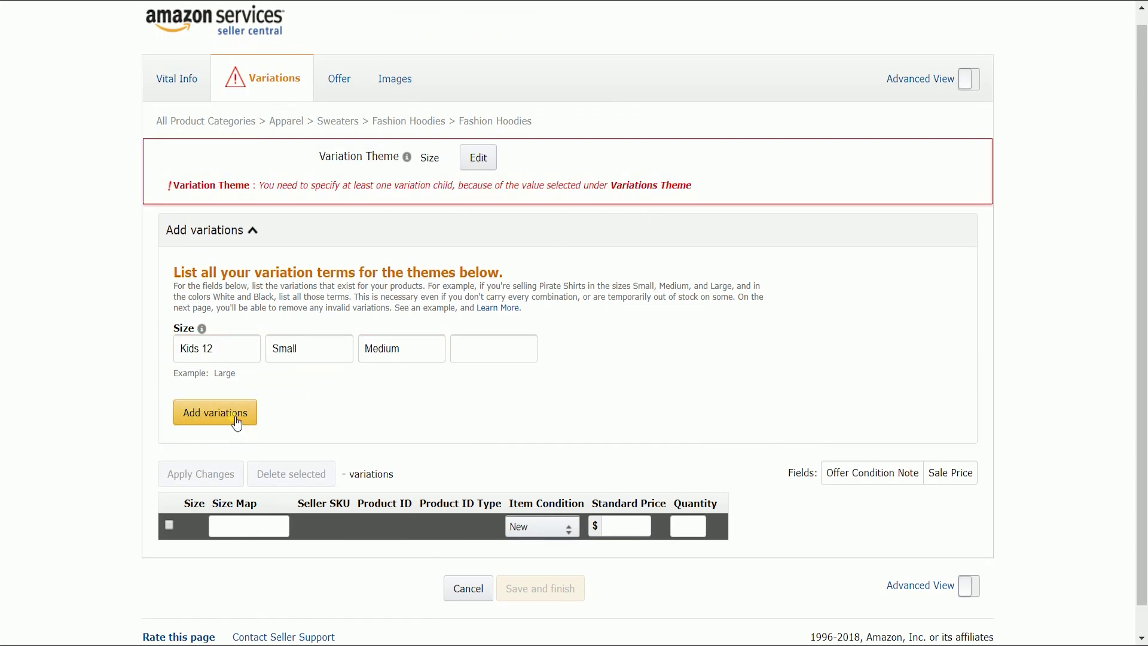
pyautogui.scroll(-2, 239, 431)
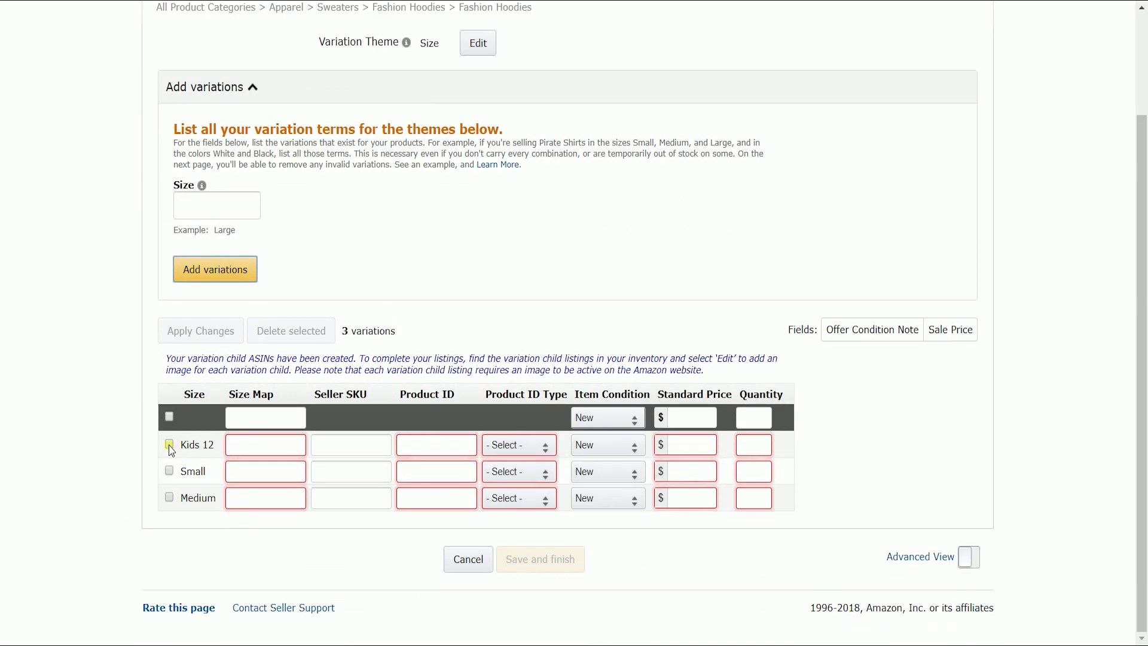
# - Set size maps: Kids 12 to X-Small, Small to Medium, Medium to Medium
pyautogui.click(251, 453)
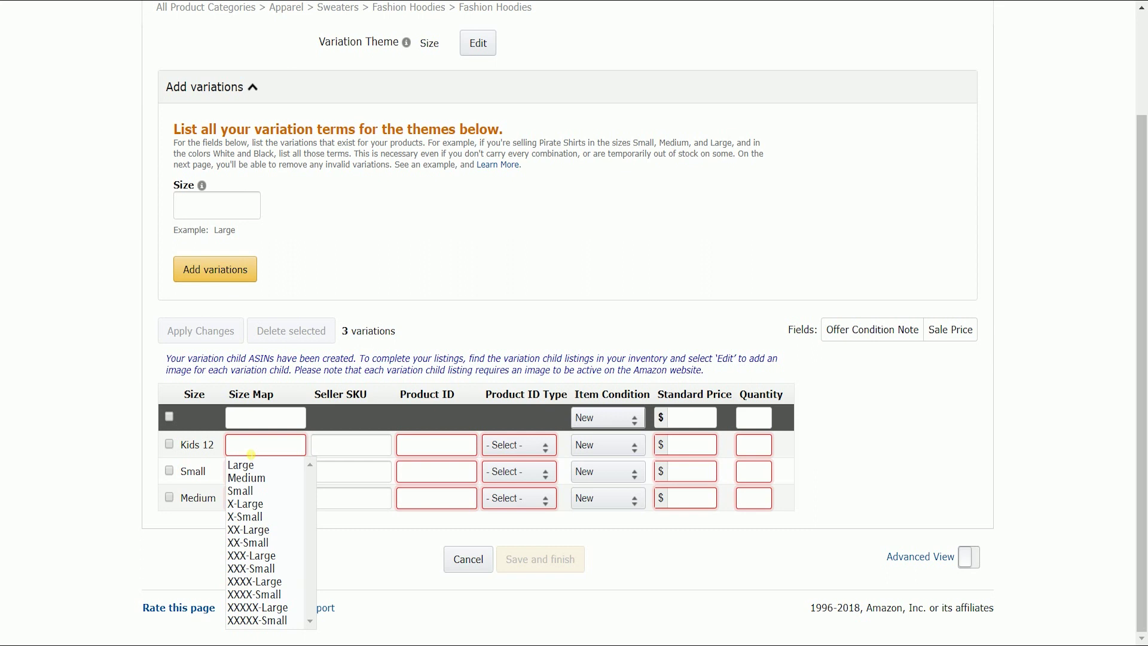
pyautogui.click(268, 519)
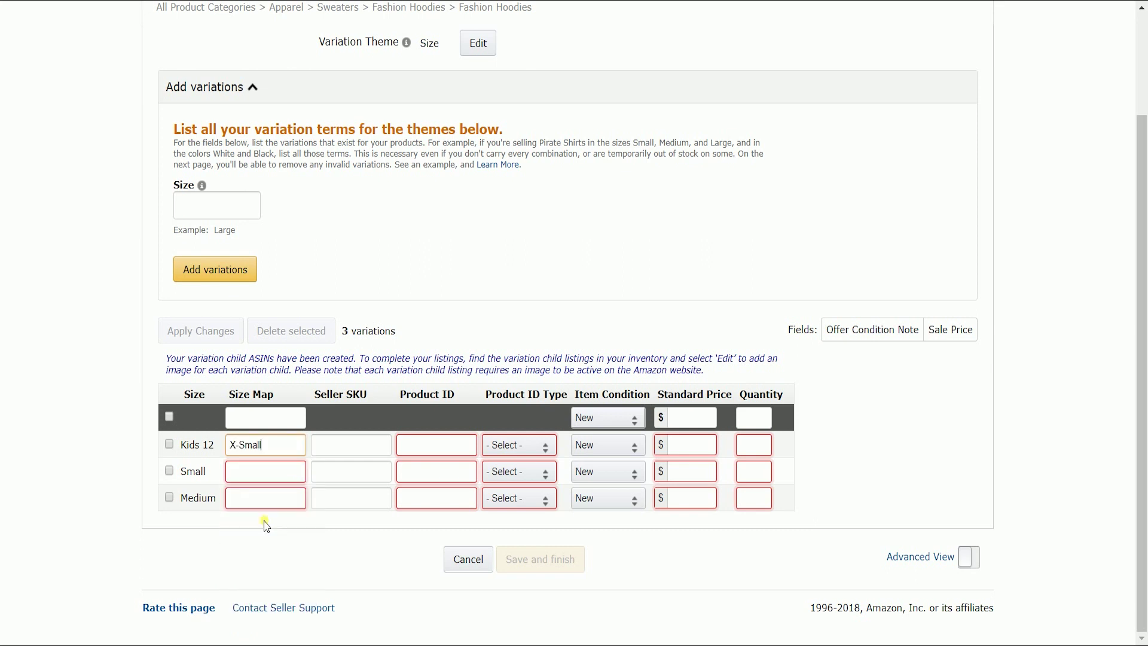
pyautogui.click(257, 474)
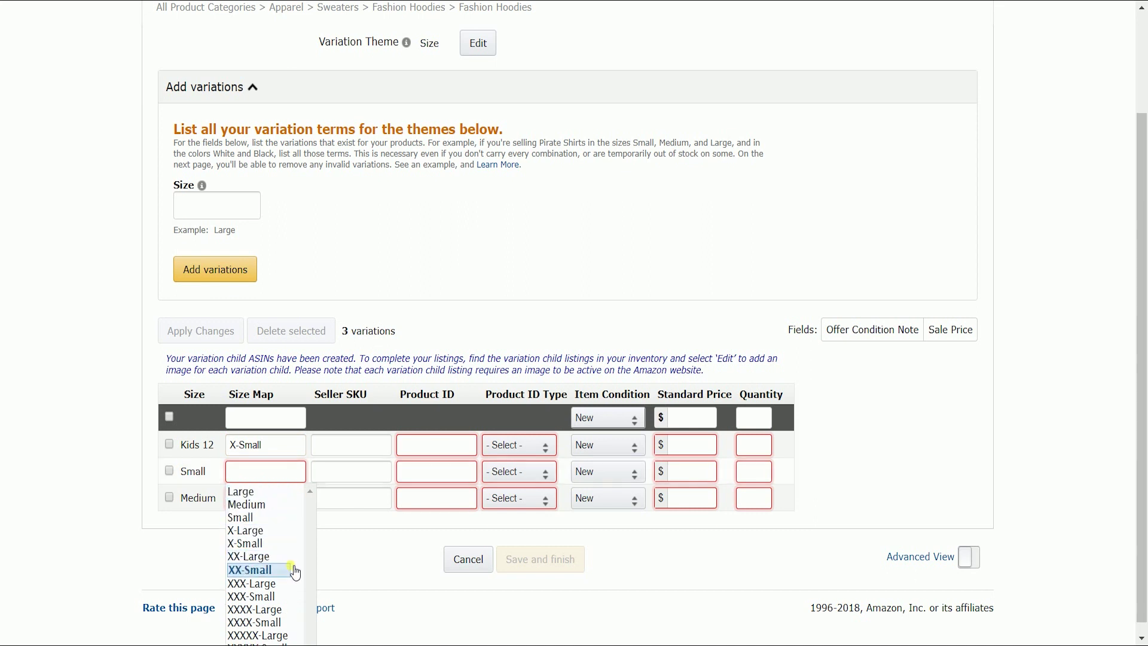
pyautogui.click(272, 504)
pyautogui.click(275, 495)
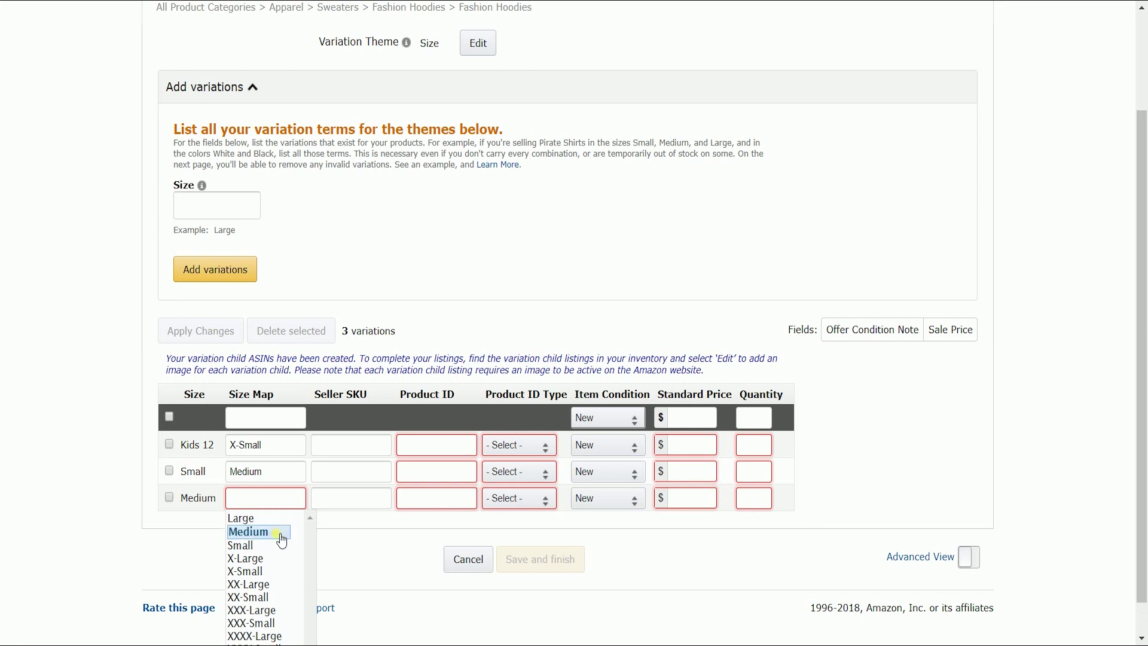
pyautogui.click(280, 532)
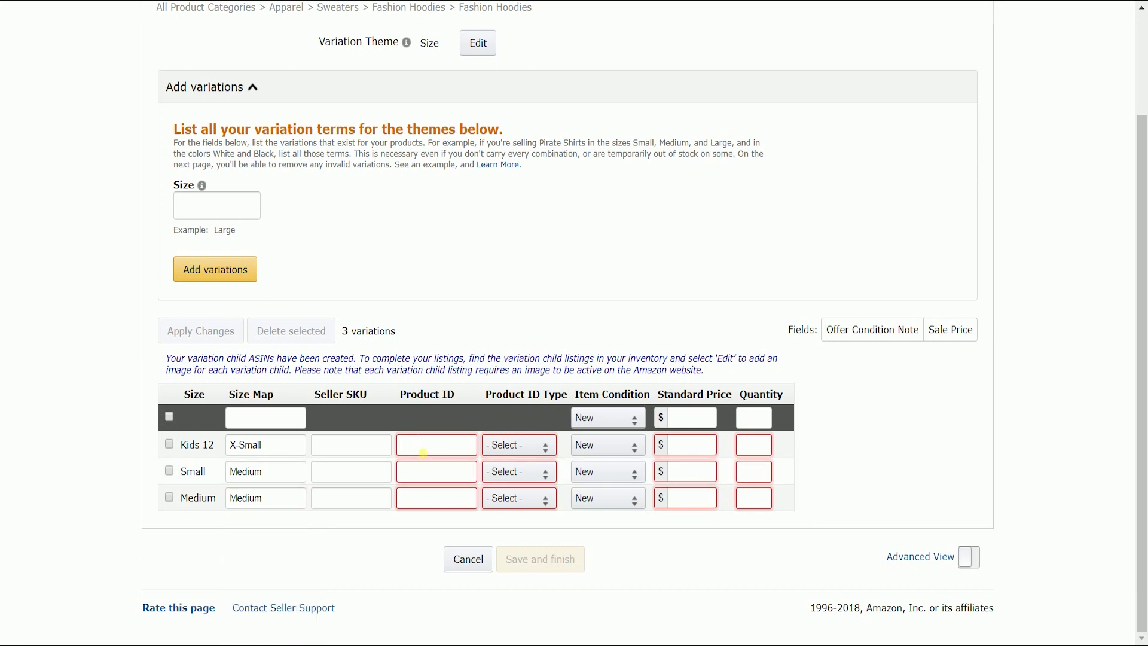
# - Paste product IDs into the Kids 12, Small and Medium rows, adjusting digits to keep them unique
pyautogui.write('B0005N5PF')
pyautogui.click(435, 472)
pyautogui.write('B000N5PF')
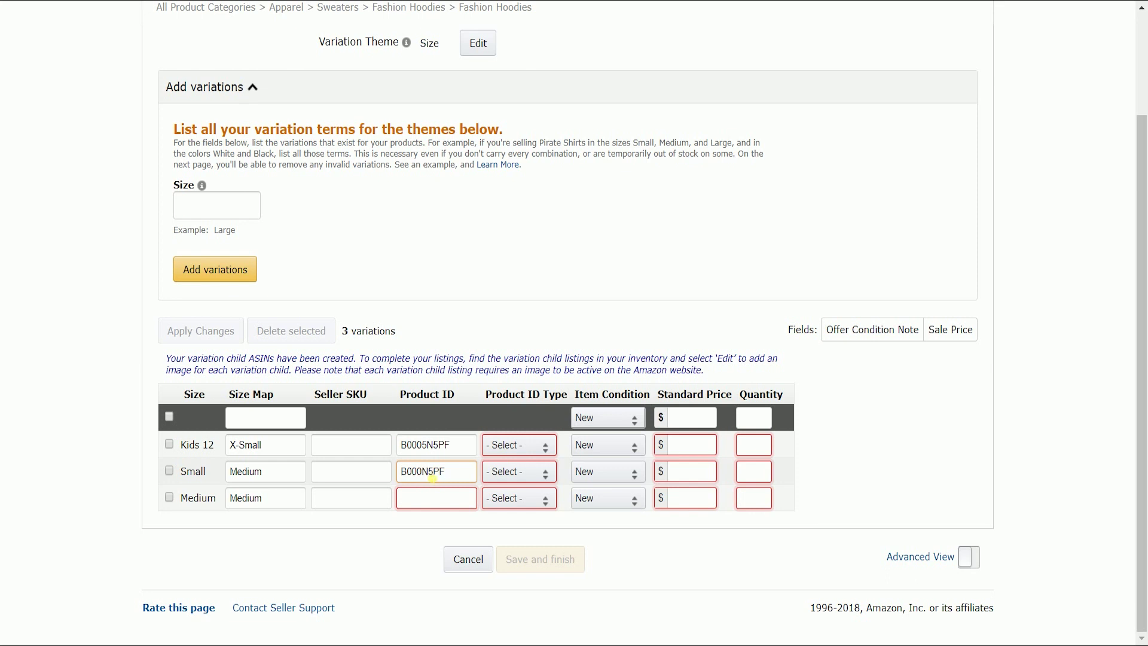
pyautogui.write('6')
pyautogui.click(437, 498)
pyautogui.write('B0005N5PF')
pyautogui.click(422, 498)
pyautogui.press('BackSpace')
pyautogui.write('7')
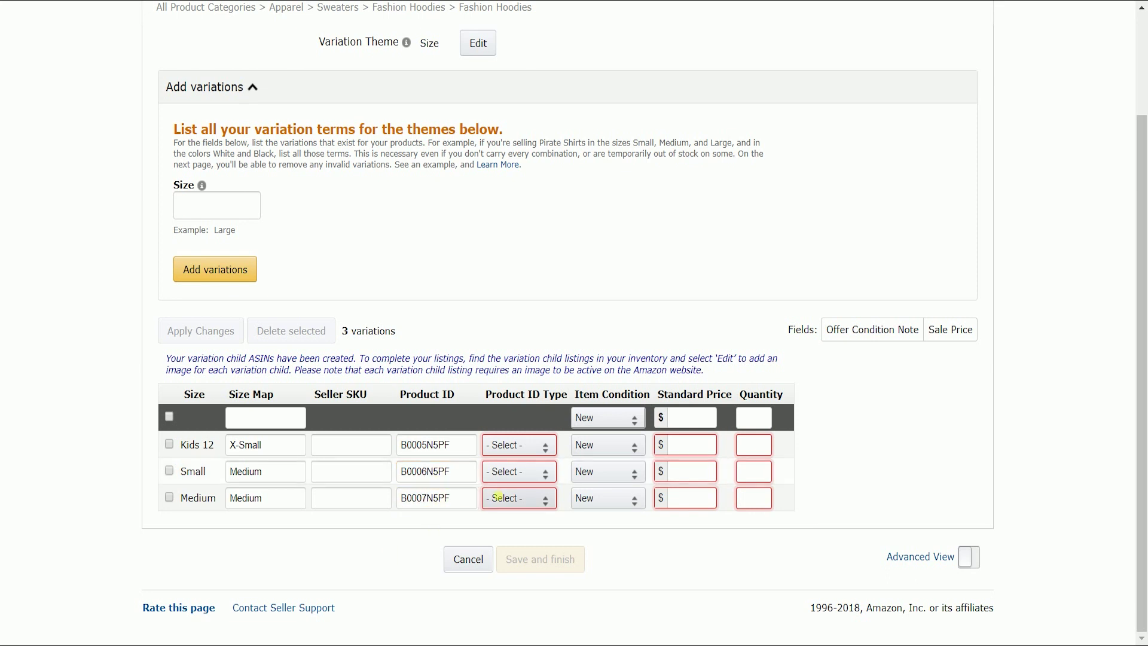
# - Set the product ID type to ASIN for all three size rows
pyautogui.click(519, 445)
pyautogui.click(501, 485)
pyautogui.click(508, 472)
pyautogui.click(505, 556)
pyautogui.click(509, 499)
pyautogui.click(506, 584)
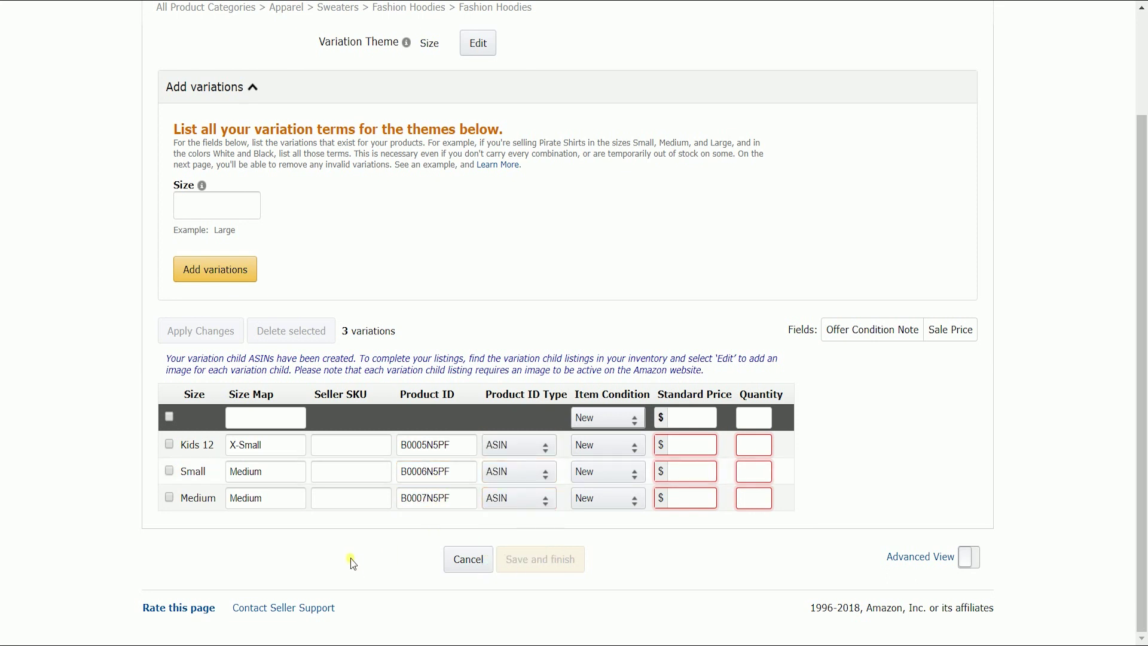
# - Give Kids 12, Small and Medium a standard price of 30.00 and quantity 5
pyautogui.click(668, 450)
pyautogui.write('30.00')
pyautogui.press('Tab')
pyautogui.write('5')
pyautogui.press('Tab')
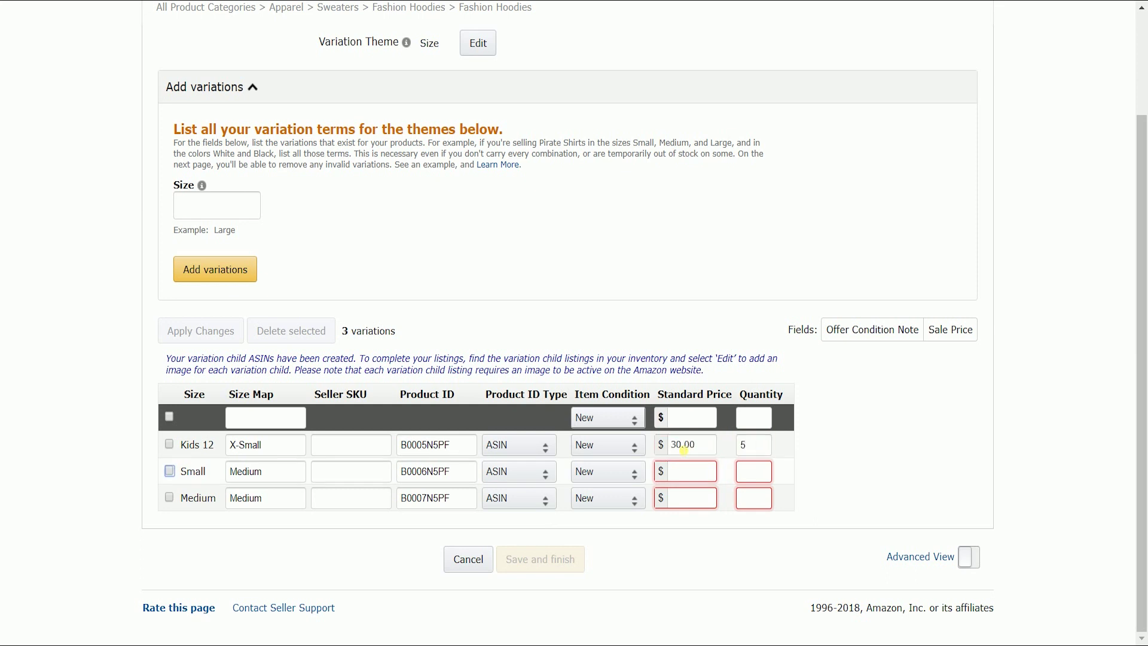
pyautogui.click(688, 472)
pyautogui.write('30.00')
pyautogui.press('Tab')
pyautogui.write('5')
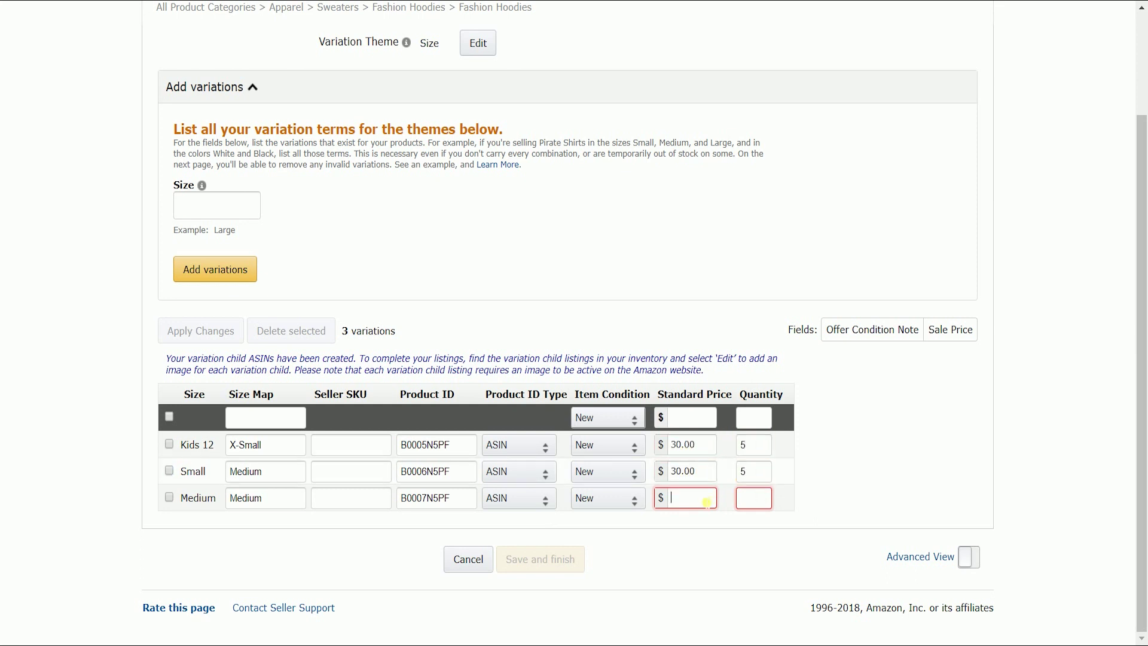
pyautogui.click(694, 500)
pyautogui.write('30.00')
pyautogui.press('Tab')
pyautogui.write('5')
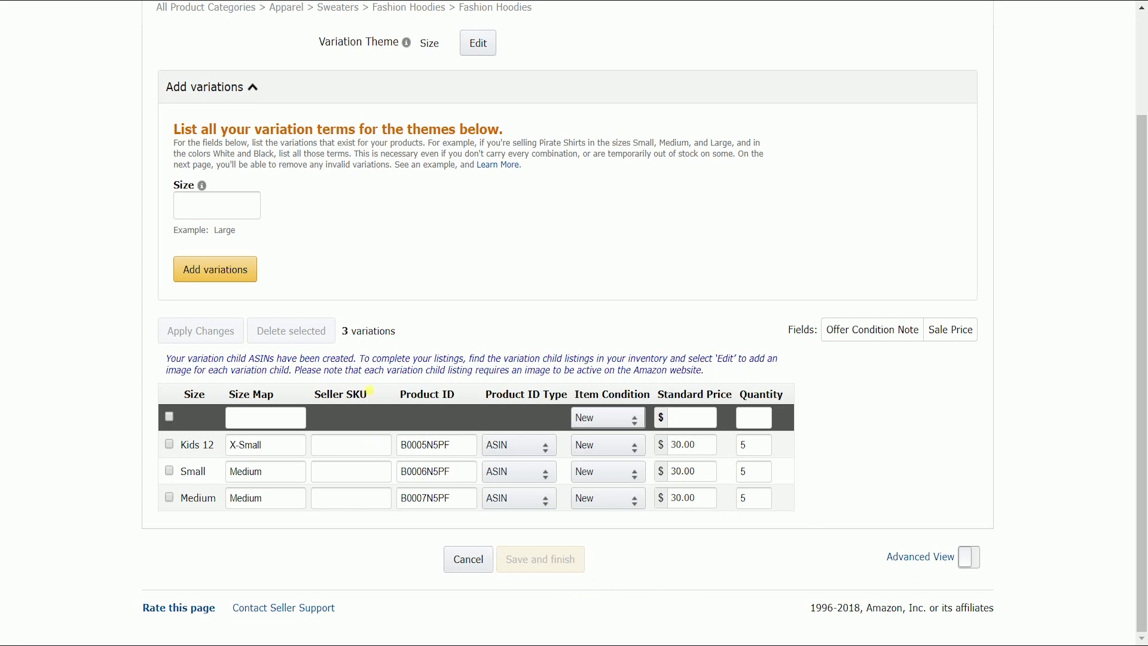
pyautogui.scroll(1, 469, 336)
# - Edit the variation theme again, accepting loss of variations, and choose colorsize
pyautogui.scroll(2, 468, 336)
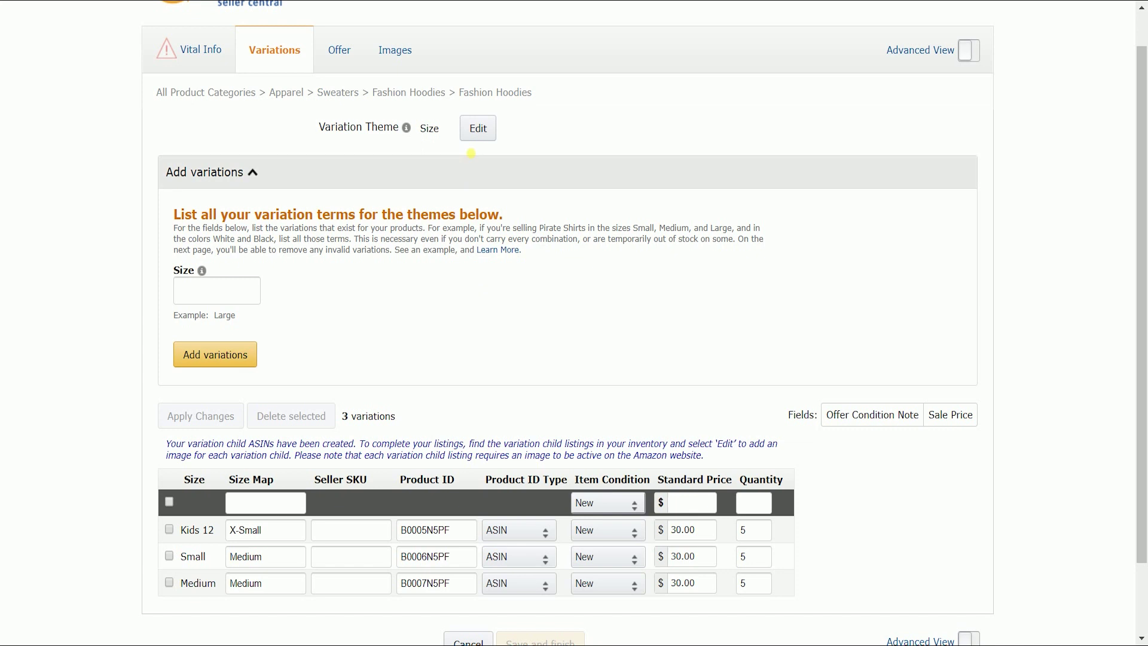
pyautogui.click(479, 142)
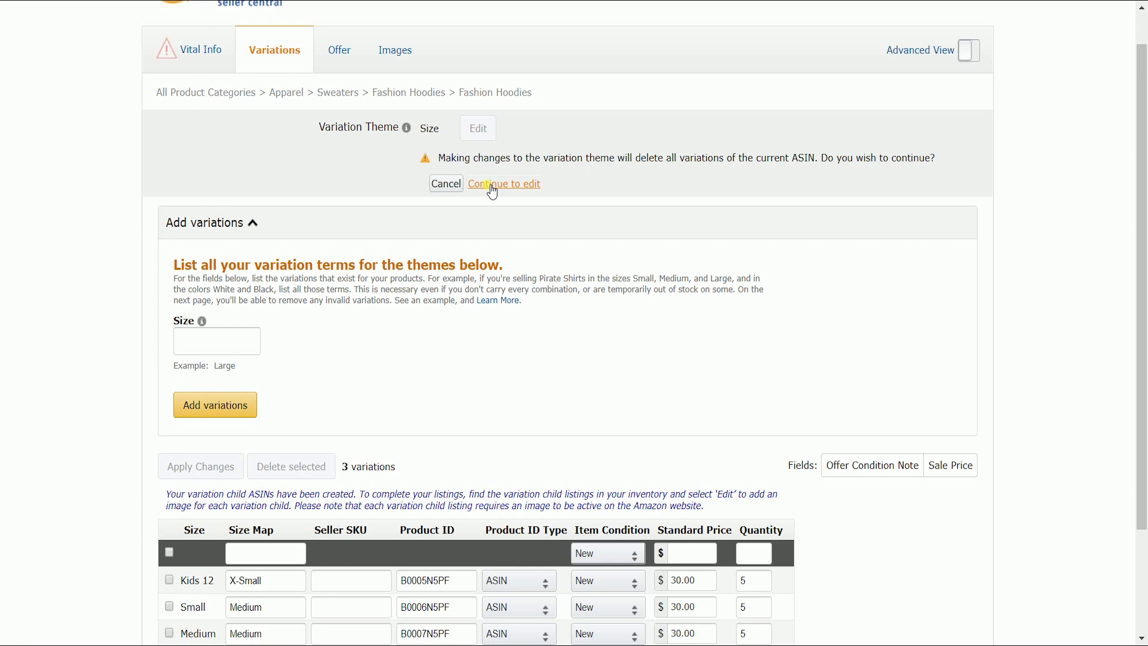
pyautogui.click(491, 185)
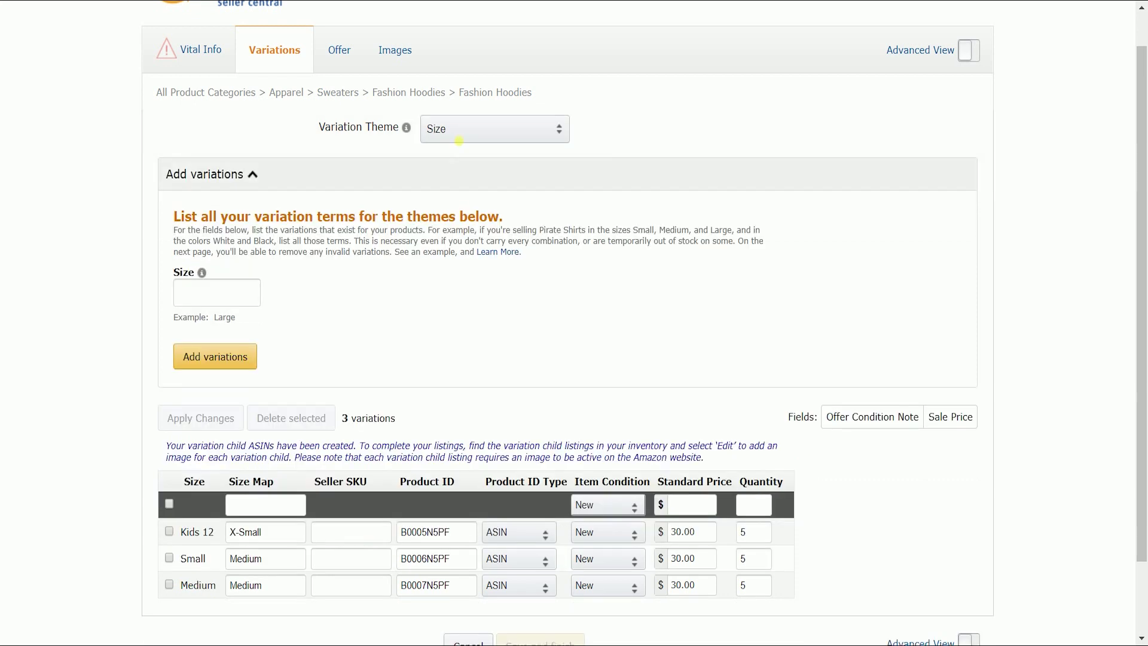
pyautogui.click(459, 140)
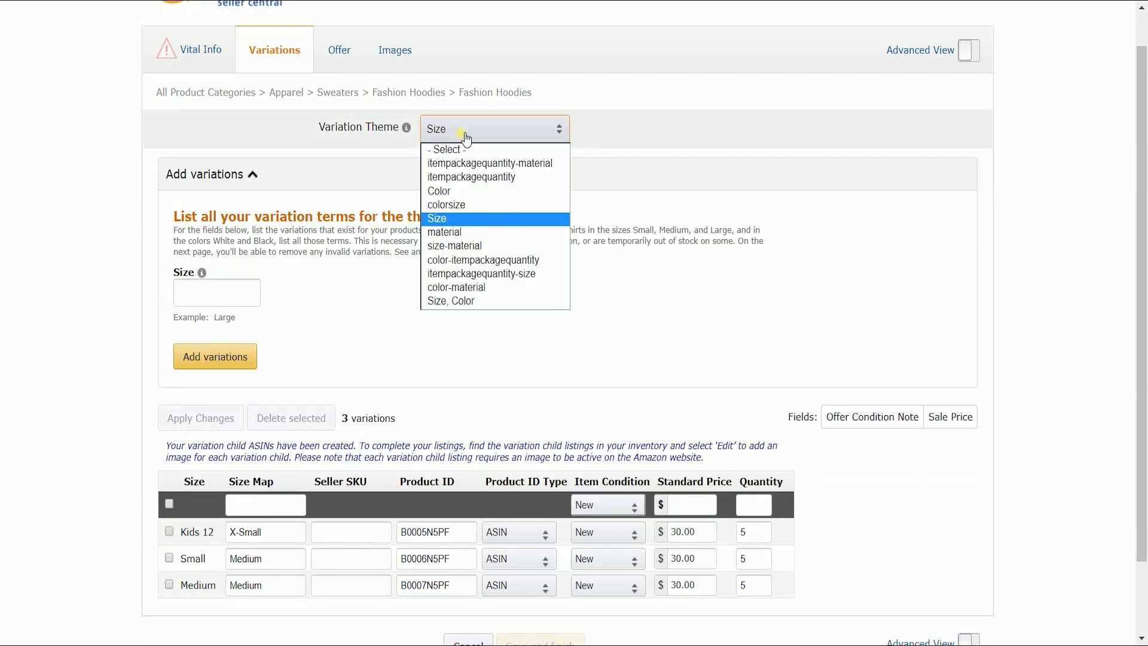
pyautogui.click(464, 206)
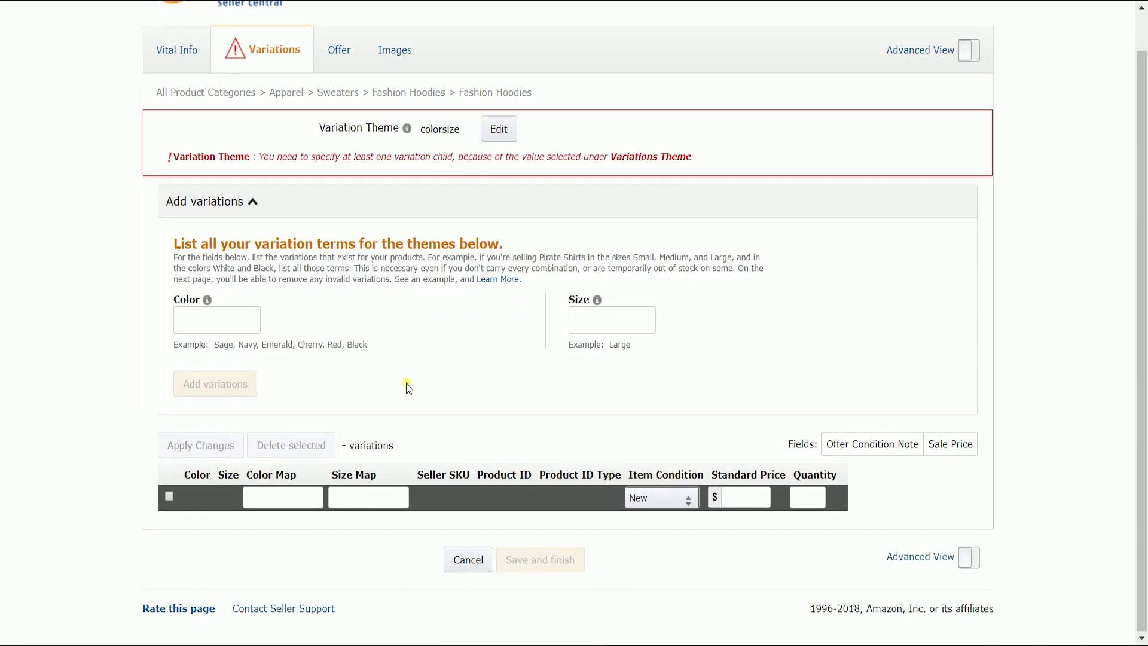
# - Enter colors Emerald and Cherry and sizes XS and S, then add the four variation rows
pyautogui.click(238, 320)
pyautogui.write('Emera')
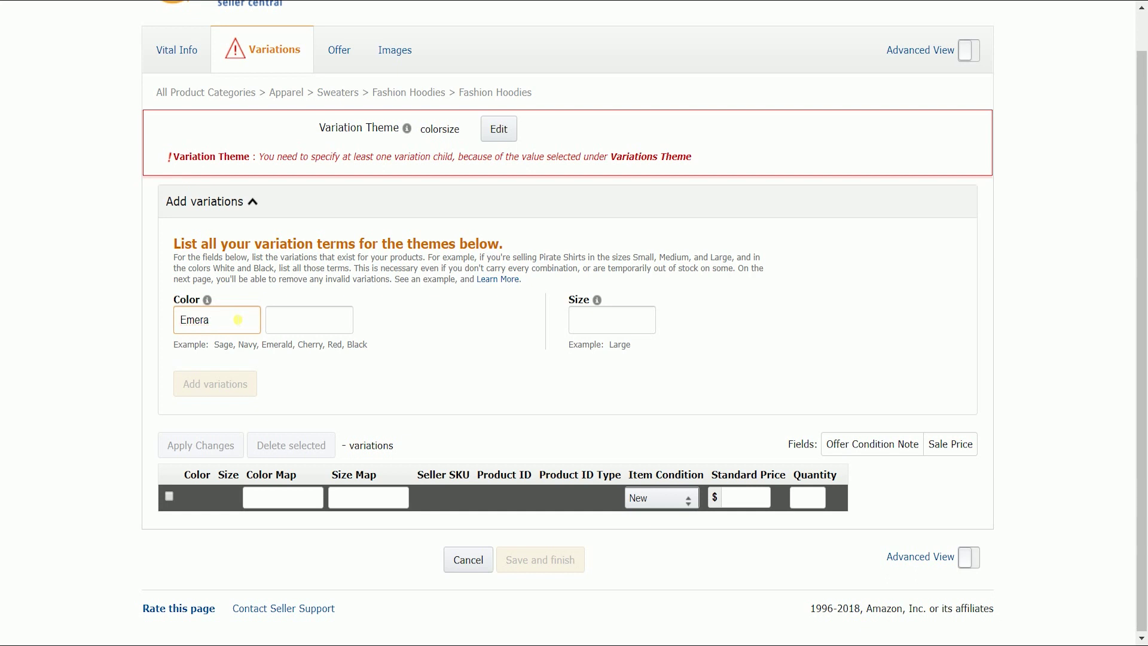
pyautogui.write('ld')
pyautogui.click(304, 329)
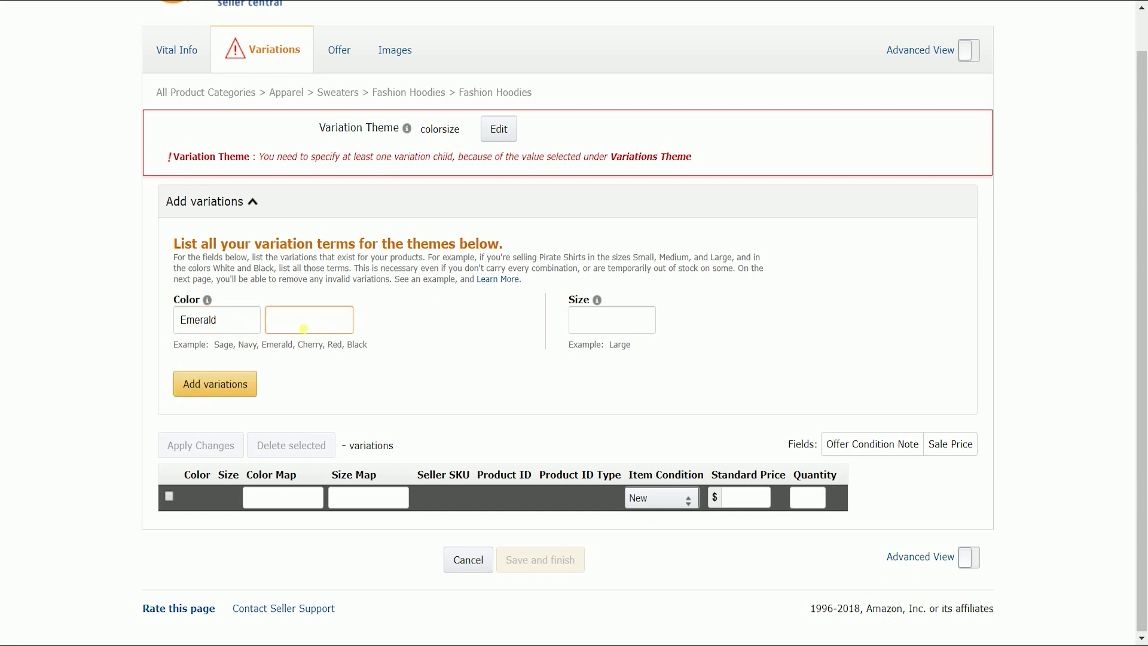
pyautogui.write('Cherry')
pyautogui.click(592, 319)
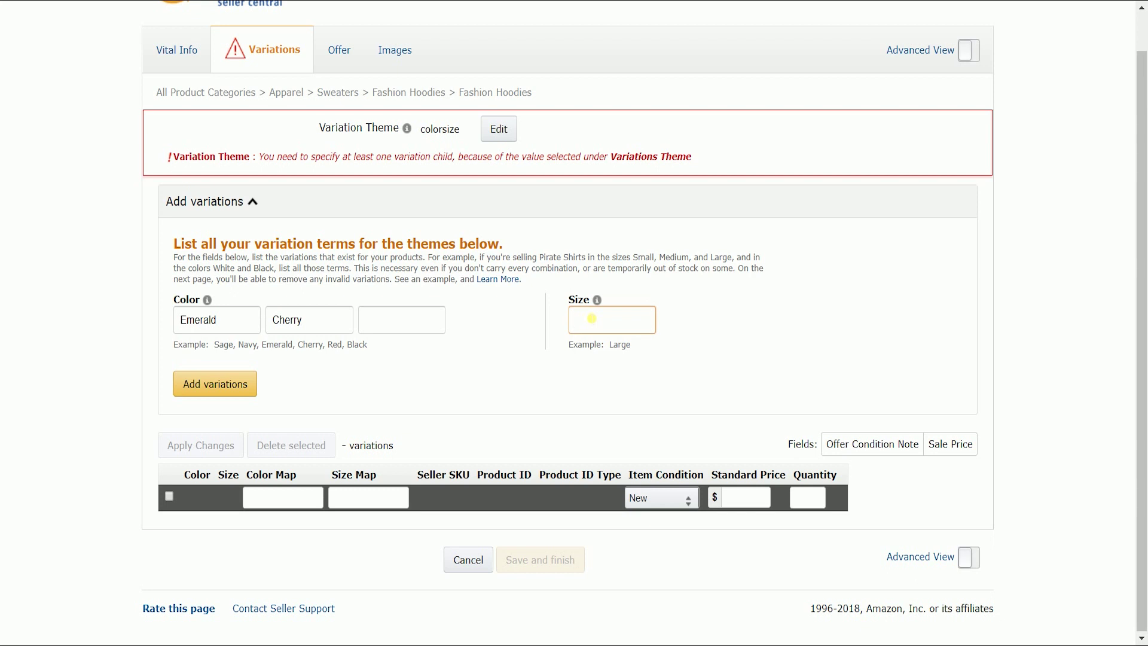
pyautogui.write('XS')
pyautogui.press('Tab')
pyautogui.write('S')
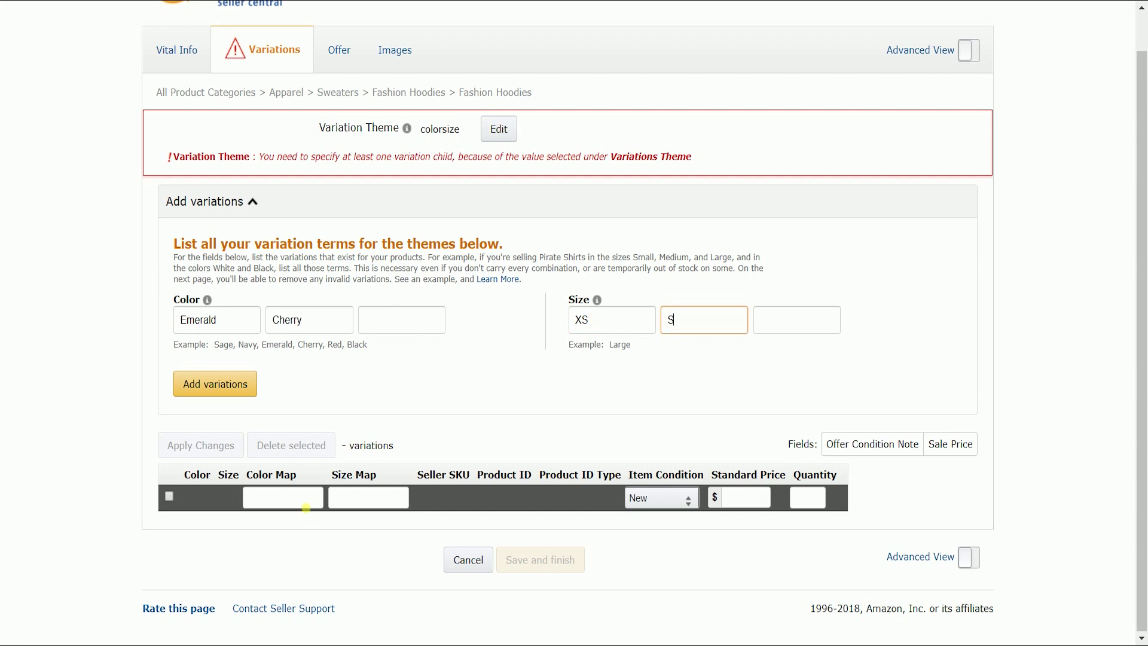
pyautogui.click(231, 389)
# - Map the four rows' colors to Green/Red and sizes to X-Small/Small
pyautogui.scroll(-2, 410, 371)
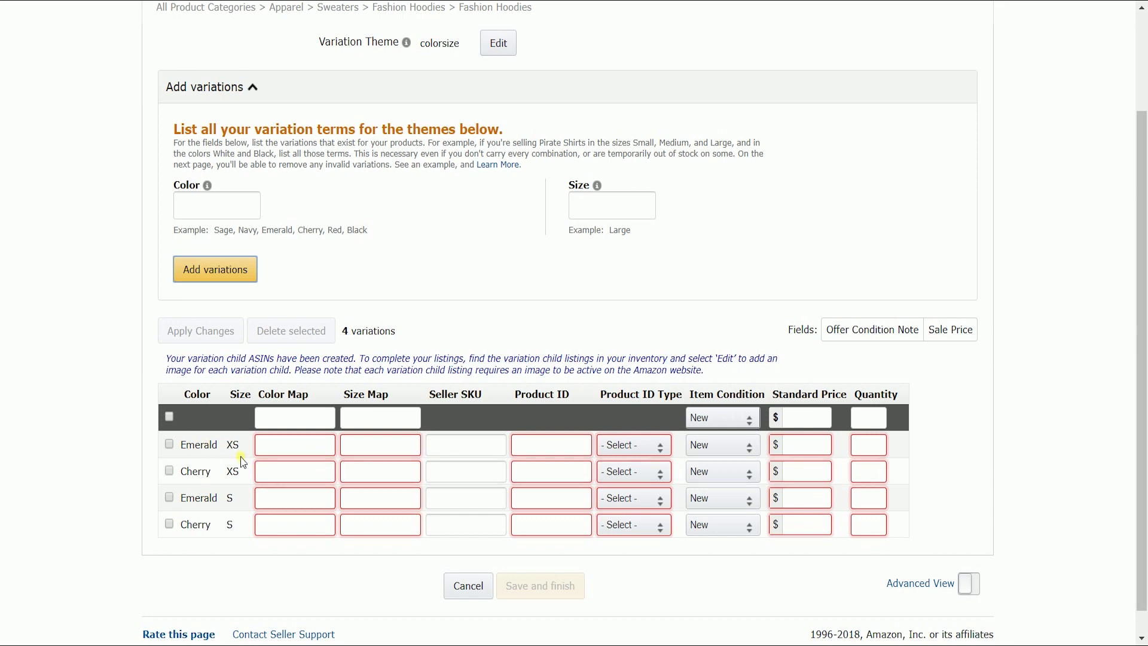
pyautogui.click(283, 455)
pyautogui.write('Green')
pyautogui.click(381, 444)
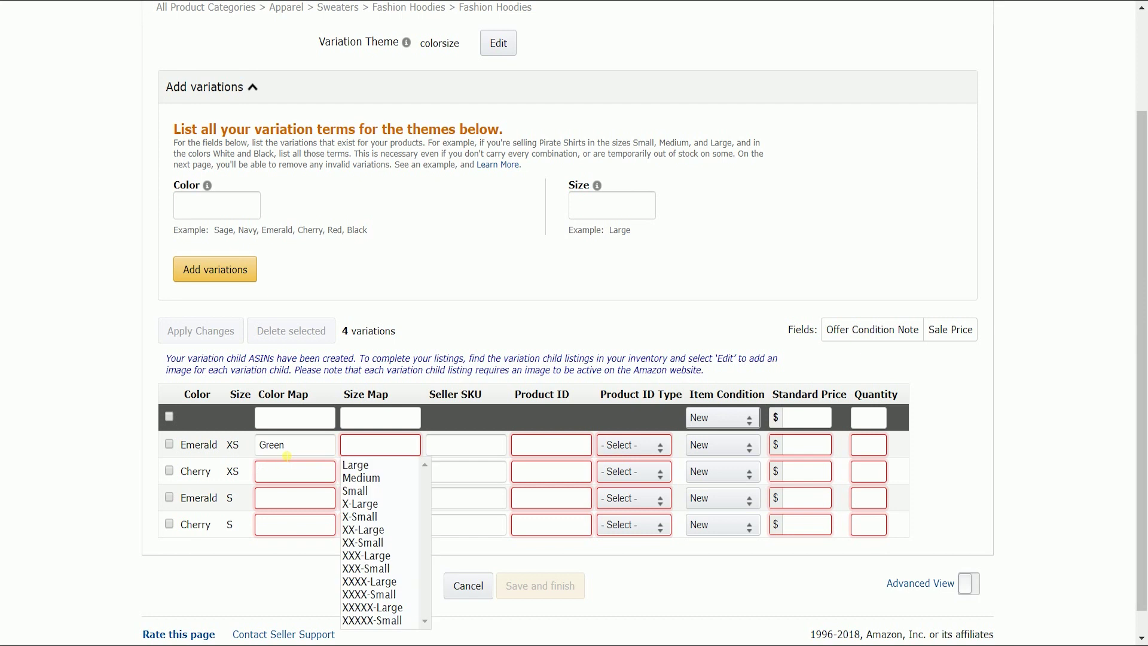
pyautogui.click(367, 503)
pyautogui.click(376, 467)
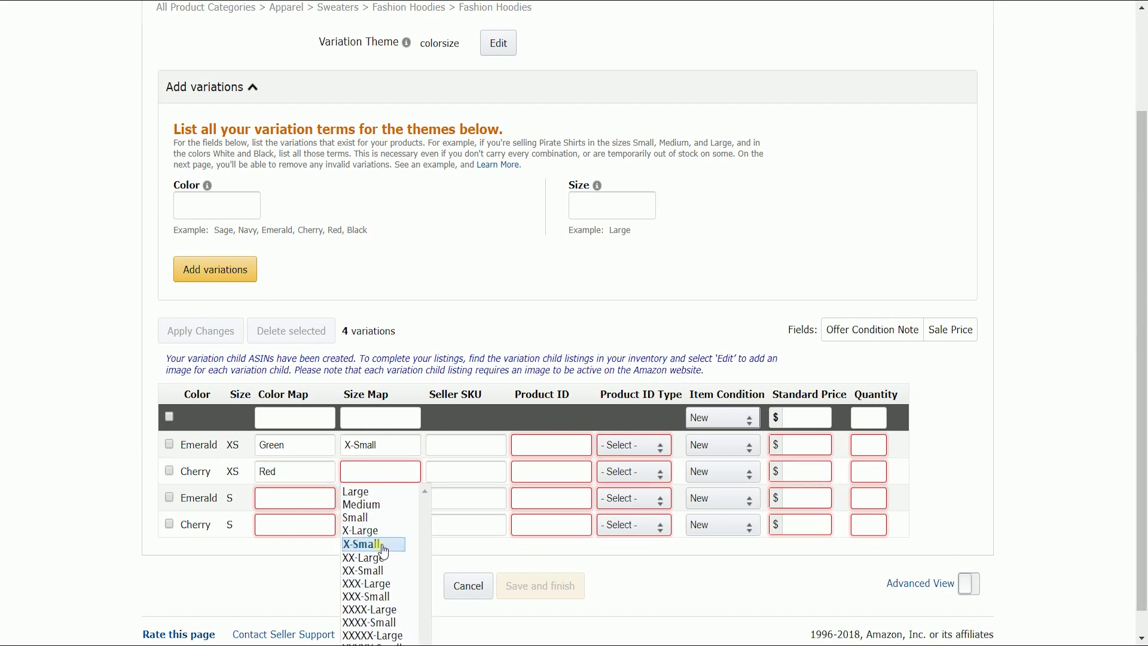
pyautogui.click(382, 544)
pyautogui.click(295, 524)
pyautogui.write('R')
pyautogui.click(380, 525)
pyautogui.click(376, 569)
pyautogui.click(516, 471)
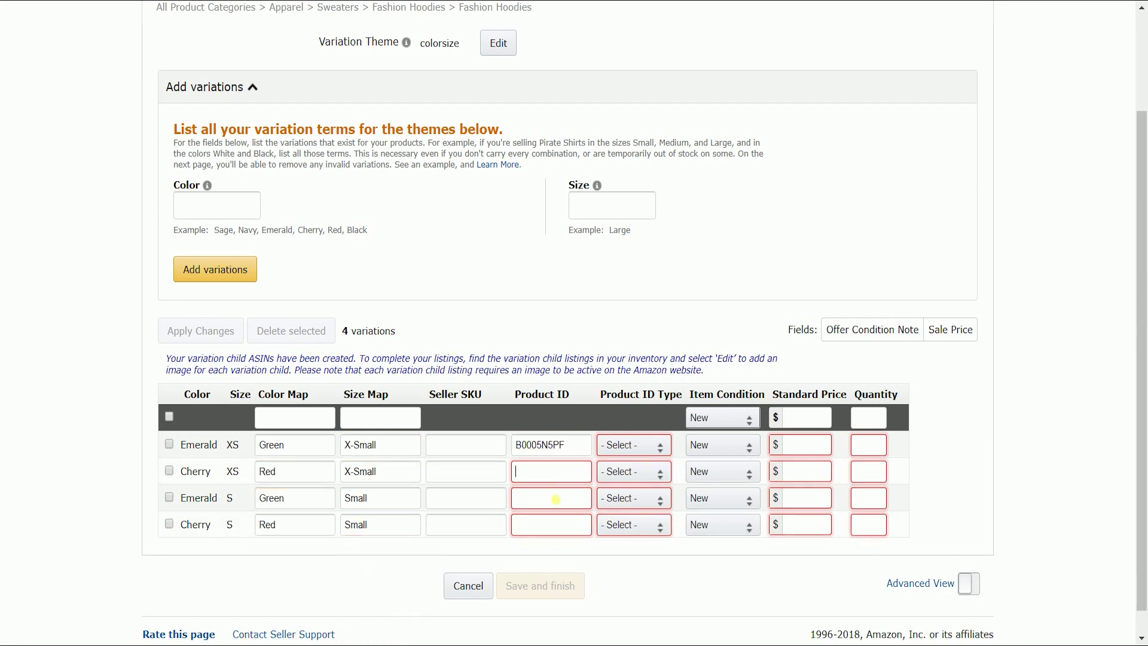
# - Paste unique product IDs into each row and set their ID type to ASIN
pyautogui.hotkey('ctrl', 'v')
pyautogui.click(555, 499)
pyautogui.hotkey('ctrl', 'v')
pyautogui.click(551, 524)
pyautogui.hotkey('ctrl', 'v')
pyautogui.click(553, 446)
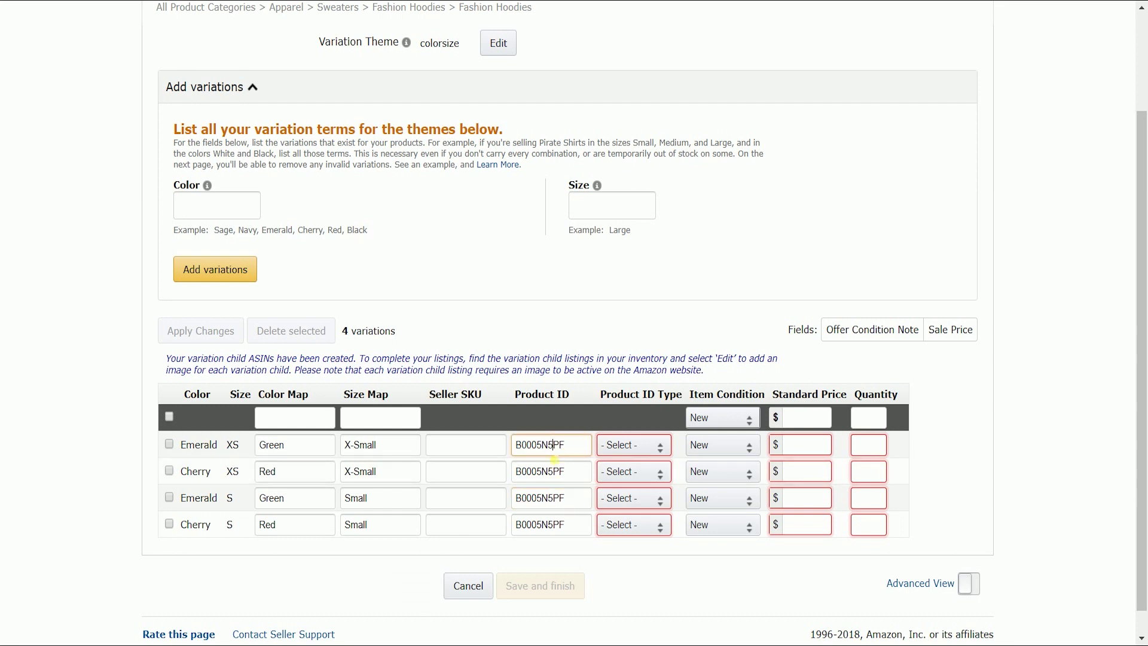
pyautogui.click(536, 445)
pyautogui.press('BackSpace')
pyautogui.write('6')
pyautogui.click(537, 498)
pyautogui.click(537, 524)
pyautogui.click(634, 445)
pyautogui.click(634, 471)
pyautogui.click(633, 524)
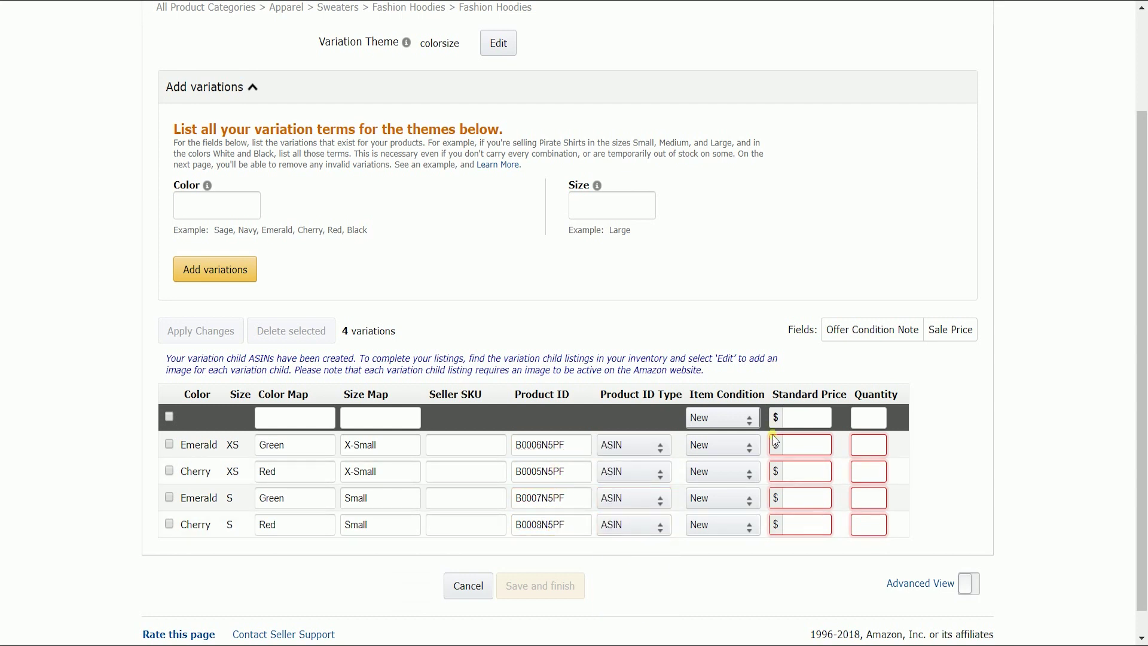
# - Enter standard price 30.00 and quantity 5 for the four color-size rows
pyautogui.click(775, 444)
pyautogui.write('30.00')
pyautogui.click(802, 471)
pyautogui.write('30.00')
pyautogui.click(802, 498)
pyautogui.write('30.00')
pyautogui.click(807, 525)
pyautogui.write('30.00')
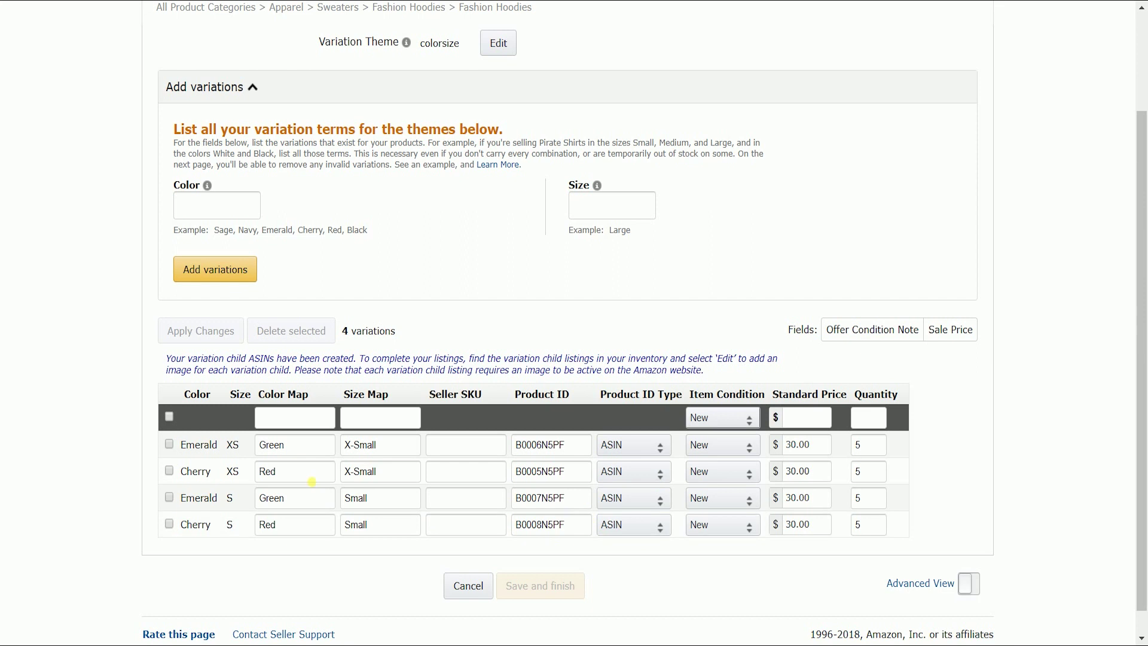
pyautogui.scroll(1, 554, 325)
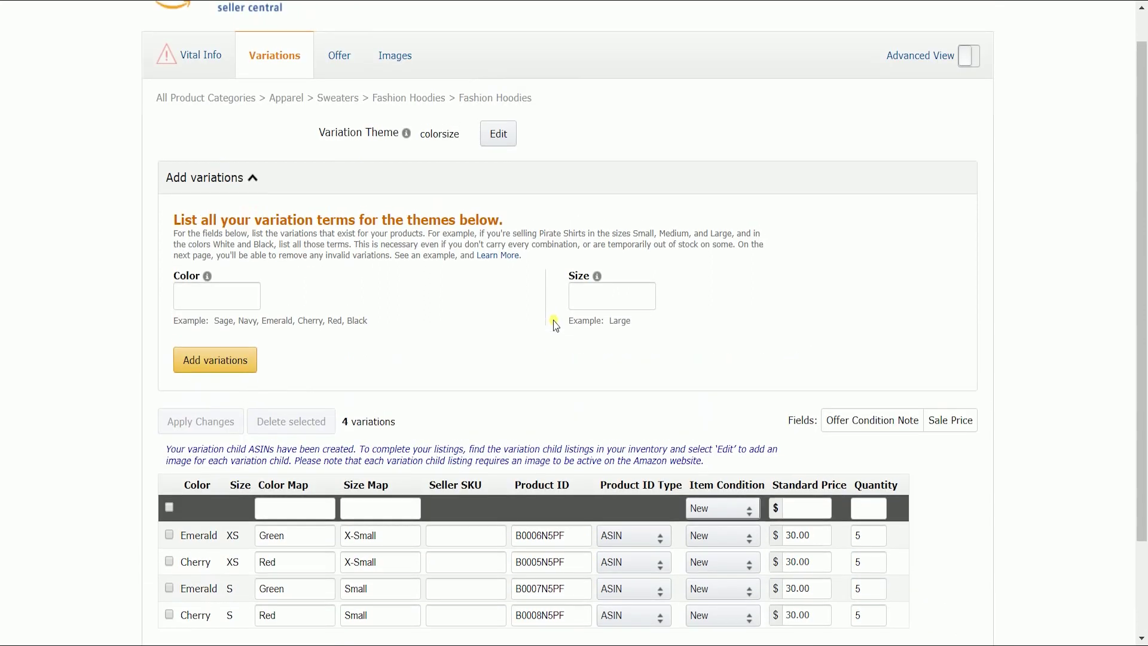
pyautogui.scroll(1, 555, 325)
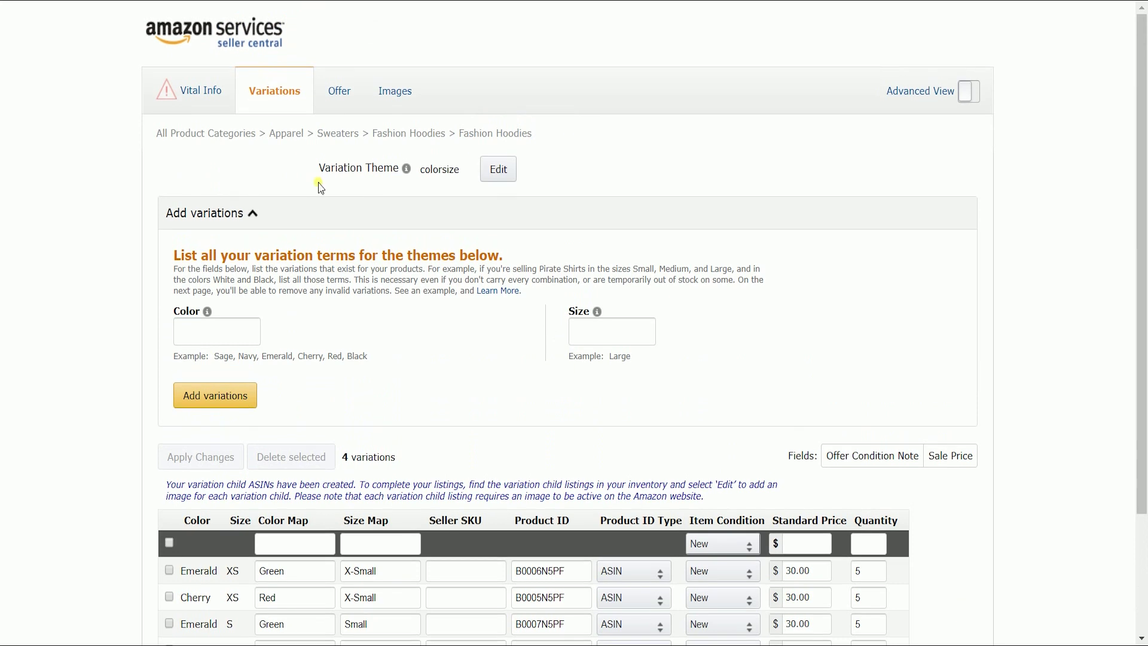
# - Set the hoodie's department to boys on the Vital Info tab
pyautogui.click(190, 90)
pyautogui.click(502, 252)
pyautogui.click(506, 303)
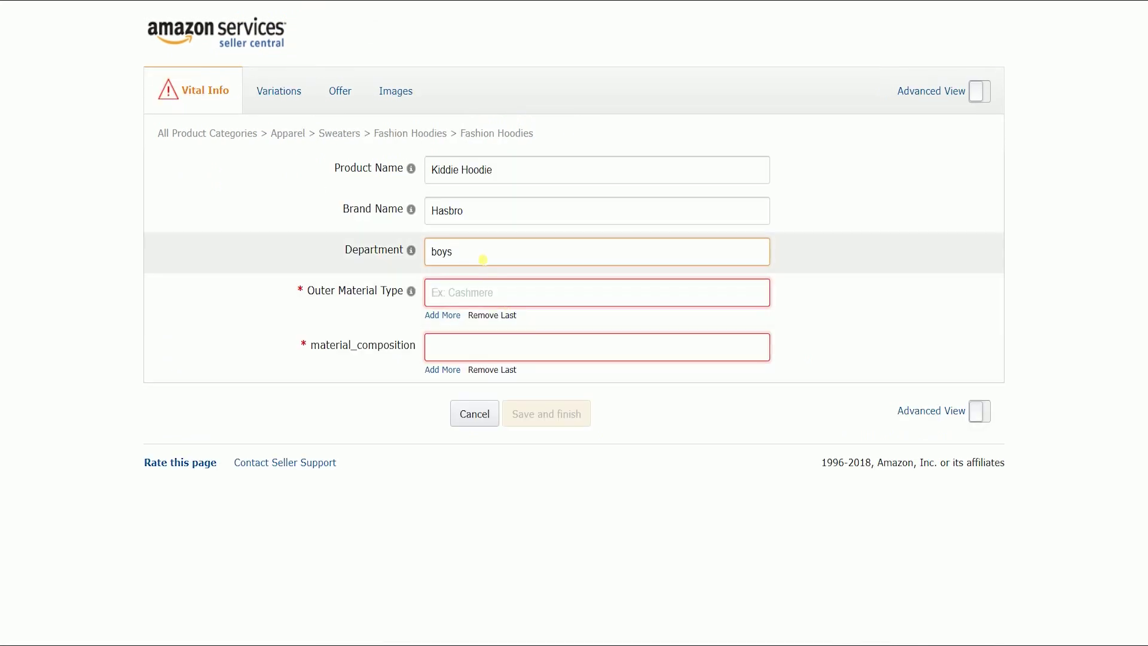
# - Enter Cotton as both the outer material type and the material composition
pyautogui.click(479, 252)
pyautogui.click(500, 304)
pyautogui.write('Cotton')
pyautogui.click(526, 348)
pyautogui.write('Cott')
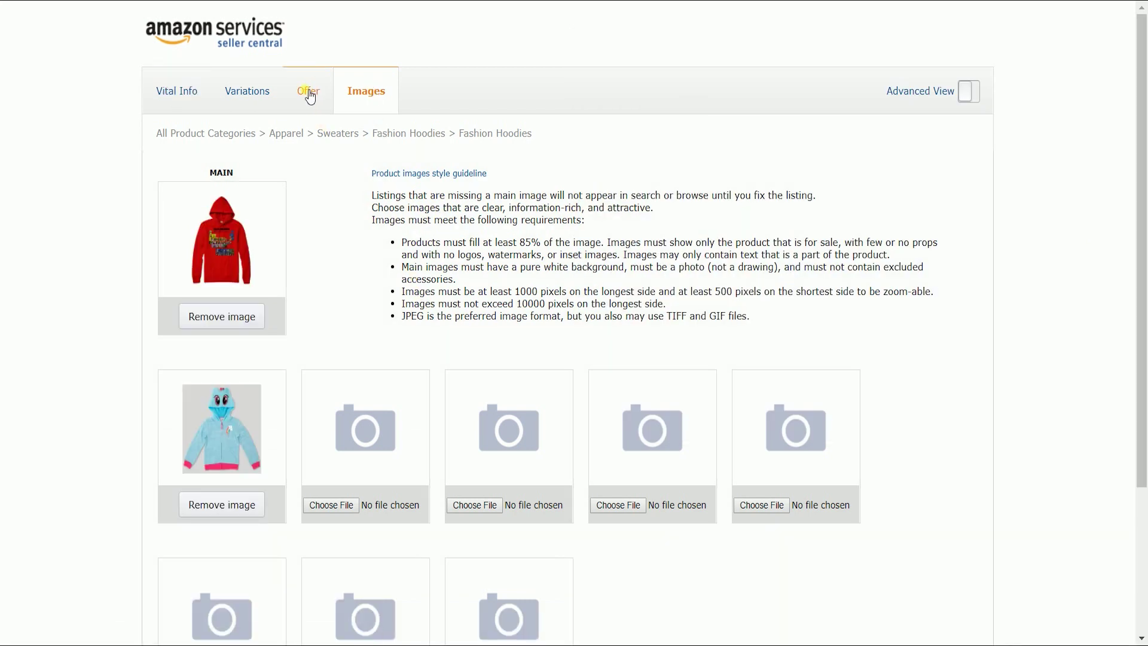
# - Tick 'Let me skip the offer data' to add it later, and review the product images
pyautogui.click(310, 94)
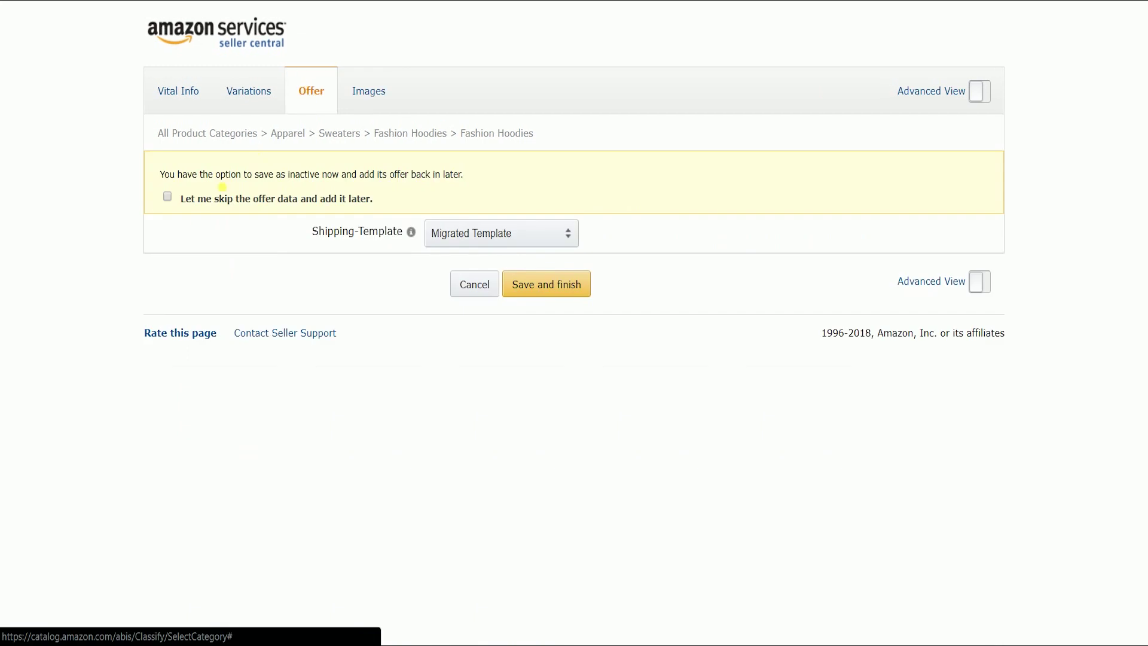
pyautogui.click(168, 200)
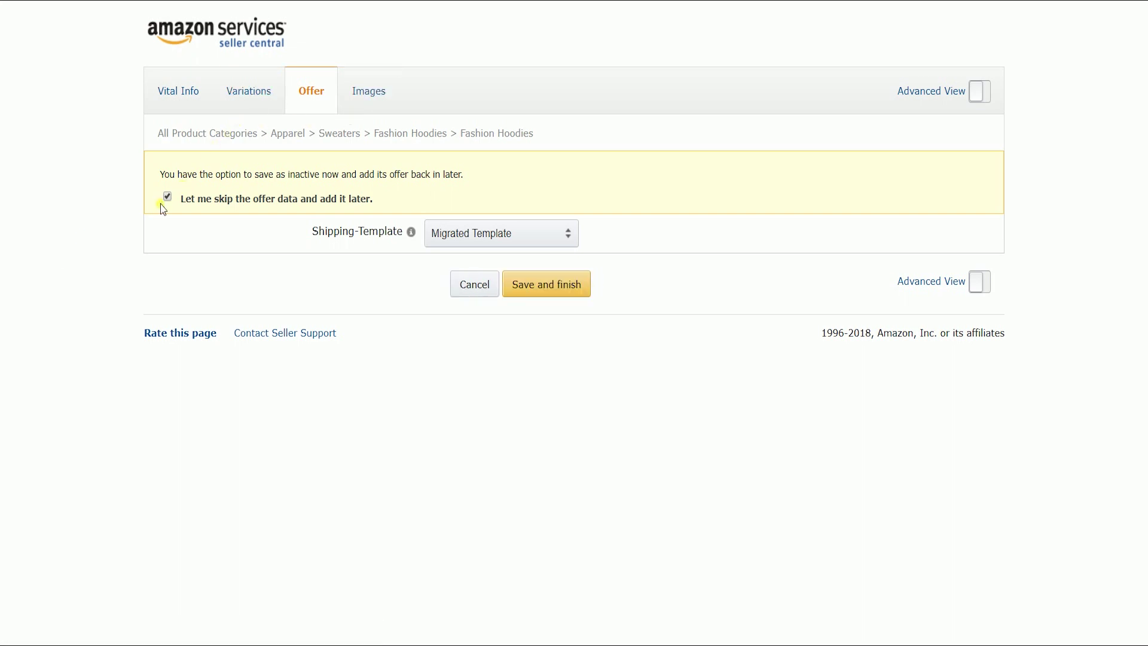
pyautogui.click(368, 90)
pyautogui.scroll(-3, 596, 297)
pyautogui.scroll(10, 592, 296)
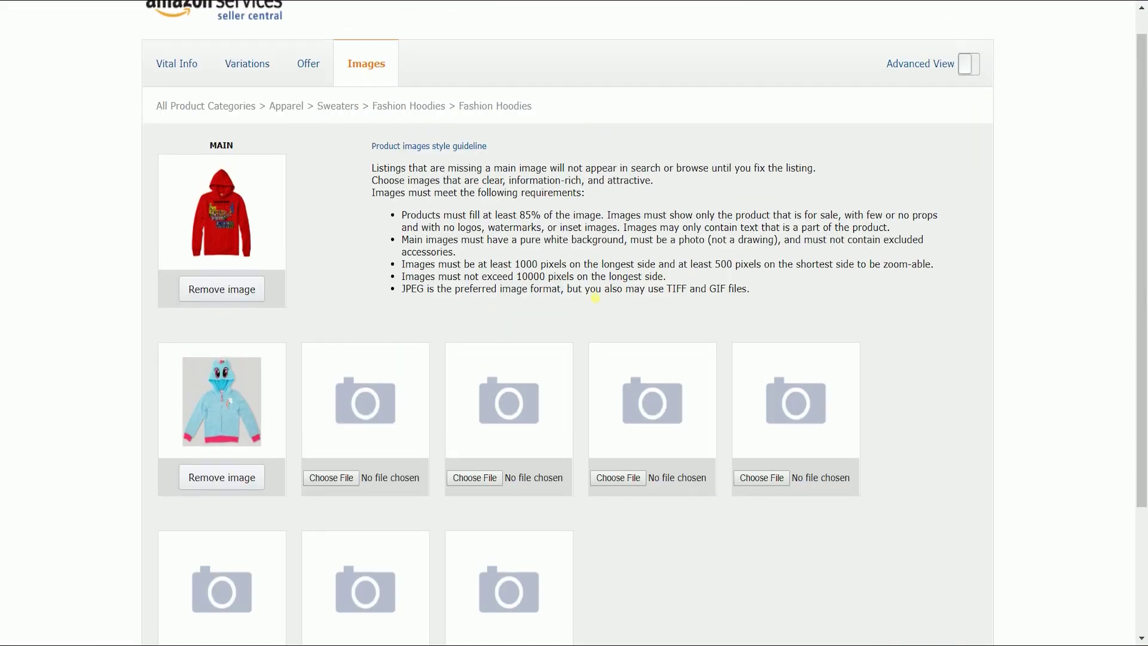
# - Recheck the offer settings and variation rows, then go back to the Vital Info tab
pyautogui.click(312, 90)
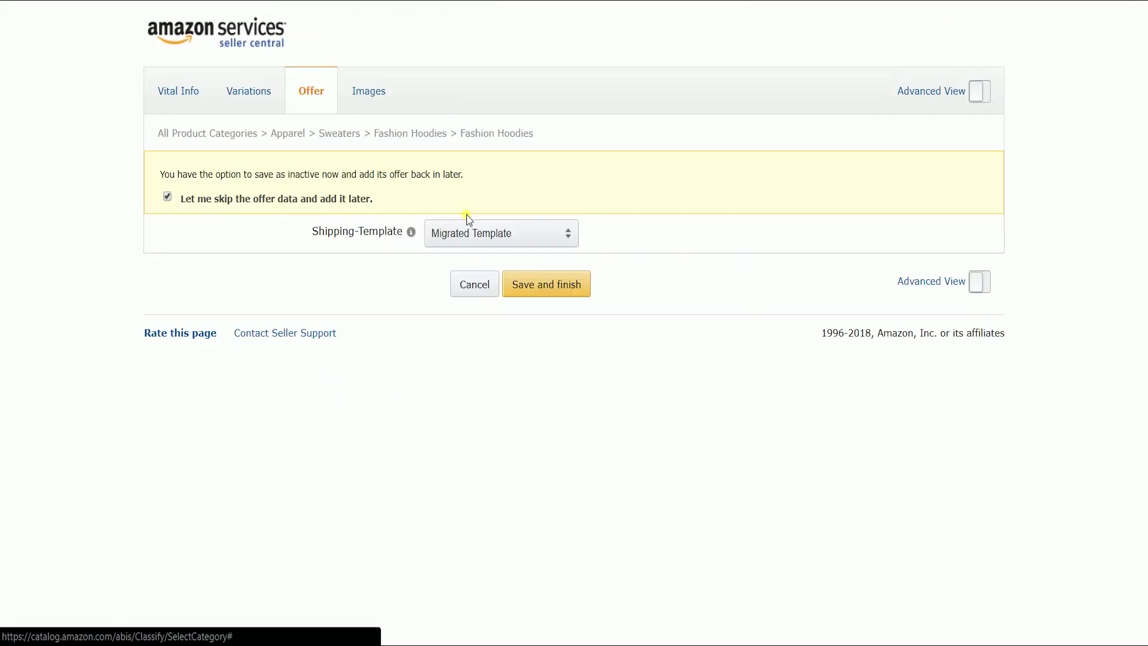
pyautogui.click(248, 84)
pyautogui.scroll(-5, 338, 226)
pyautogui.scroll(5, 333, 236)
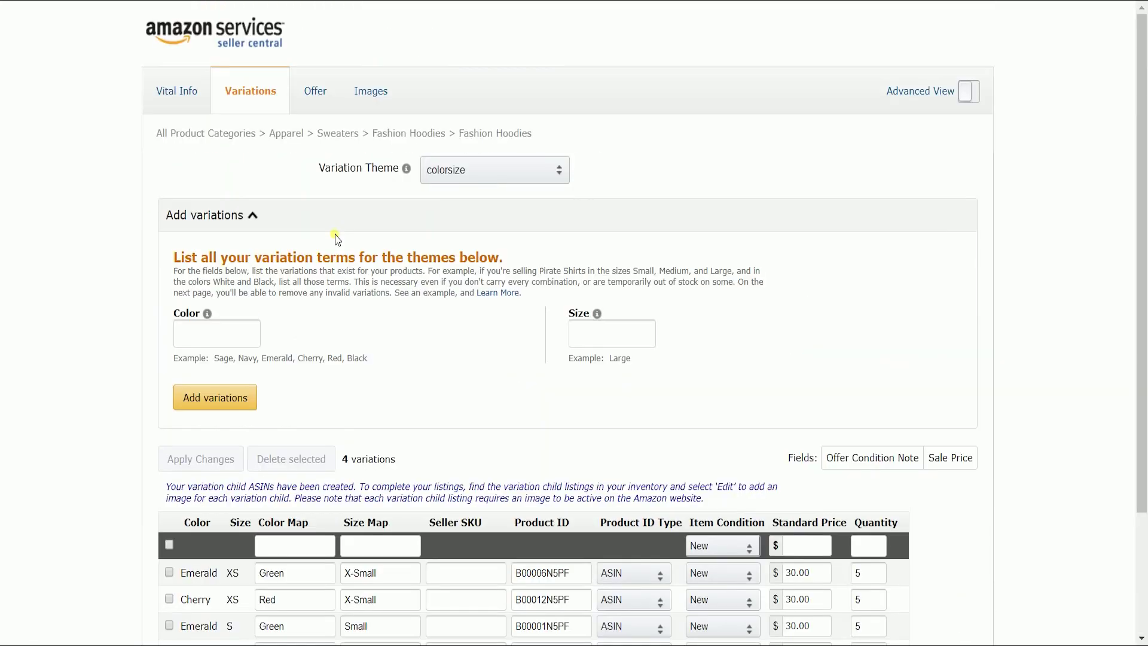
pyautogui.click(178, 90)
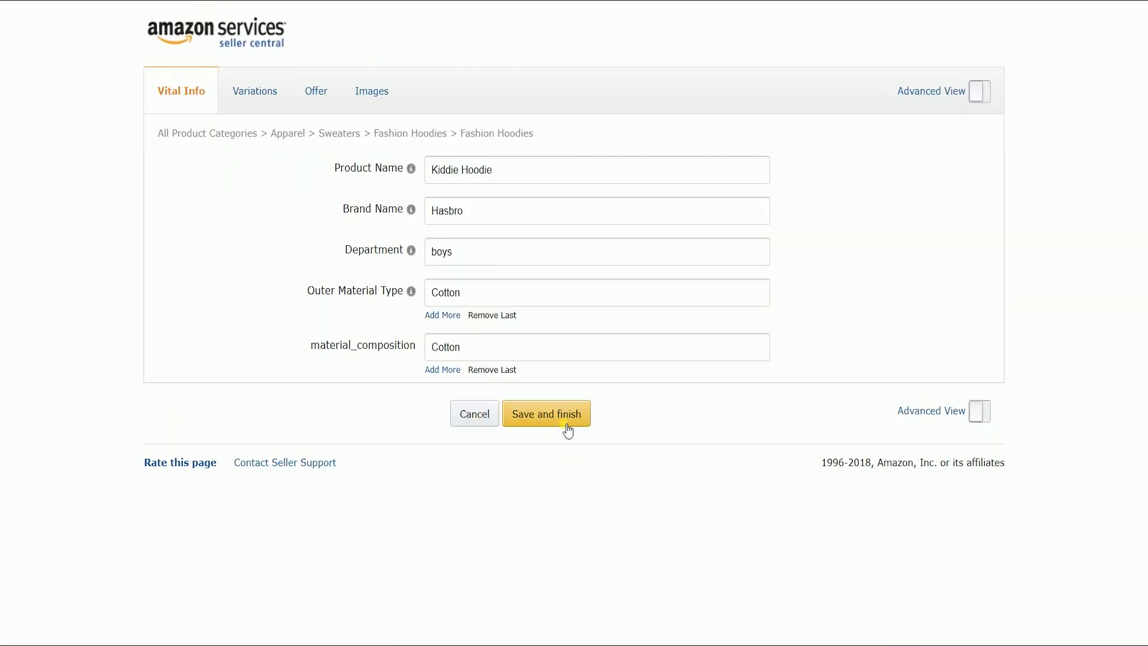